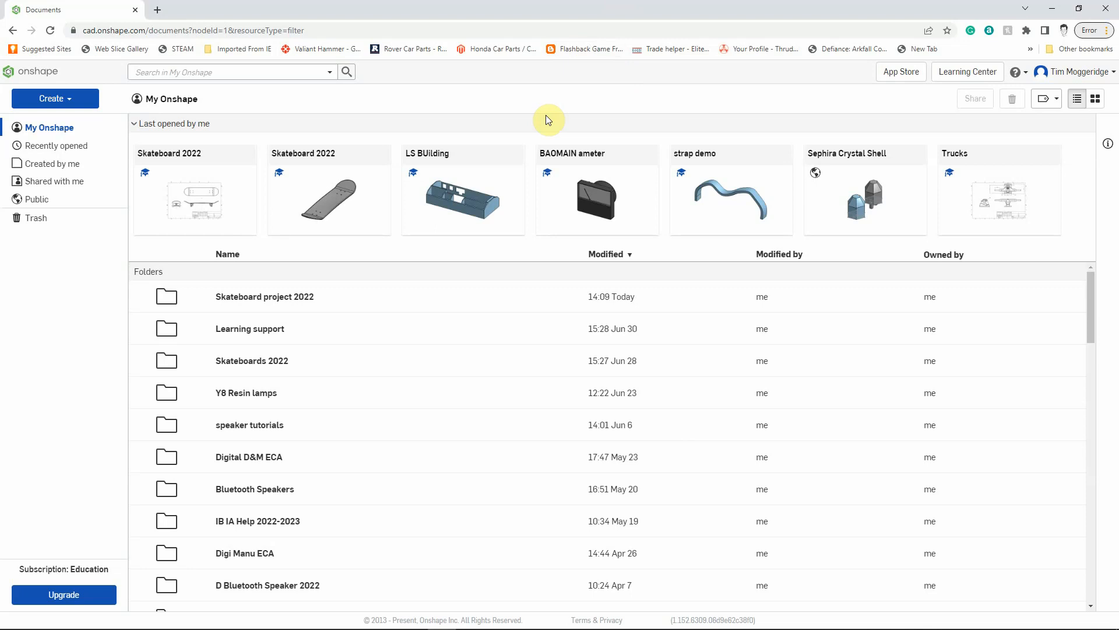
# Step: Open the Skateboard 2022 document from the Skateboard project 2022 folder and show the Top plane
pyautogui.click(247, 297)
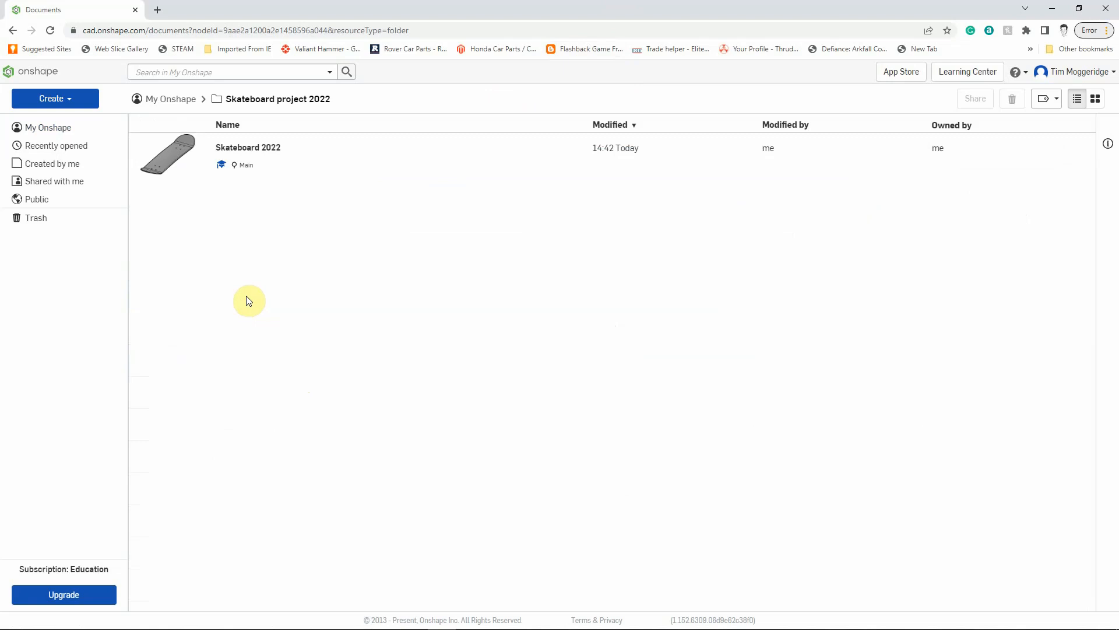
pyautogui.click(243, 150)
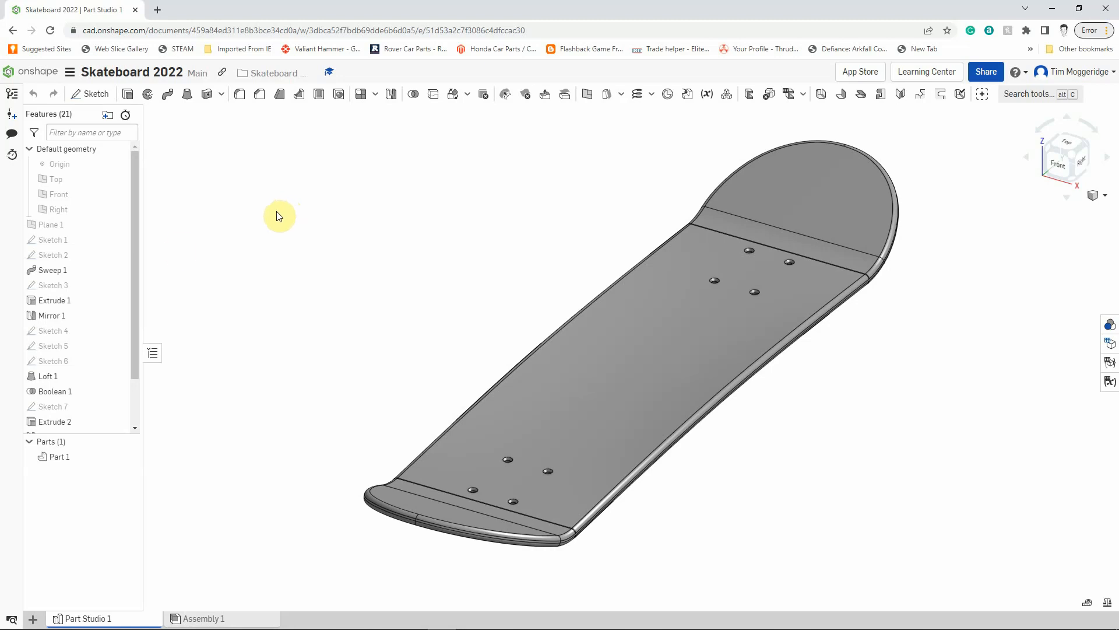
pyautogui.rightClick(64, 181)
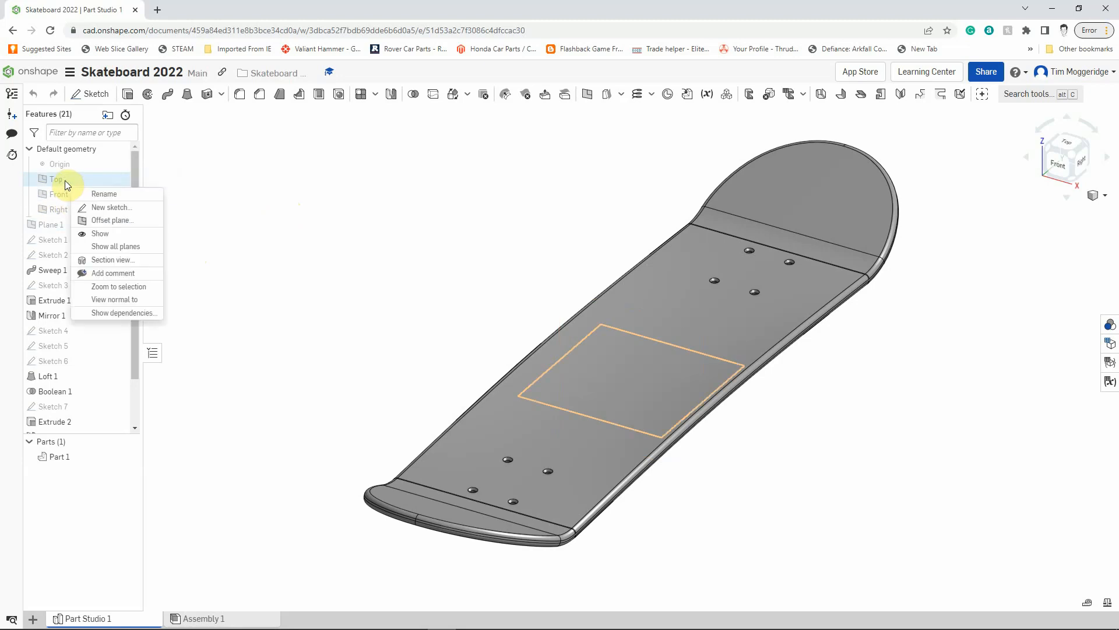
pyautogui.click(103, 234)
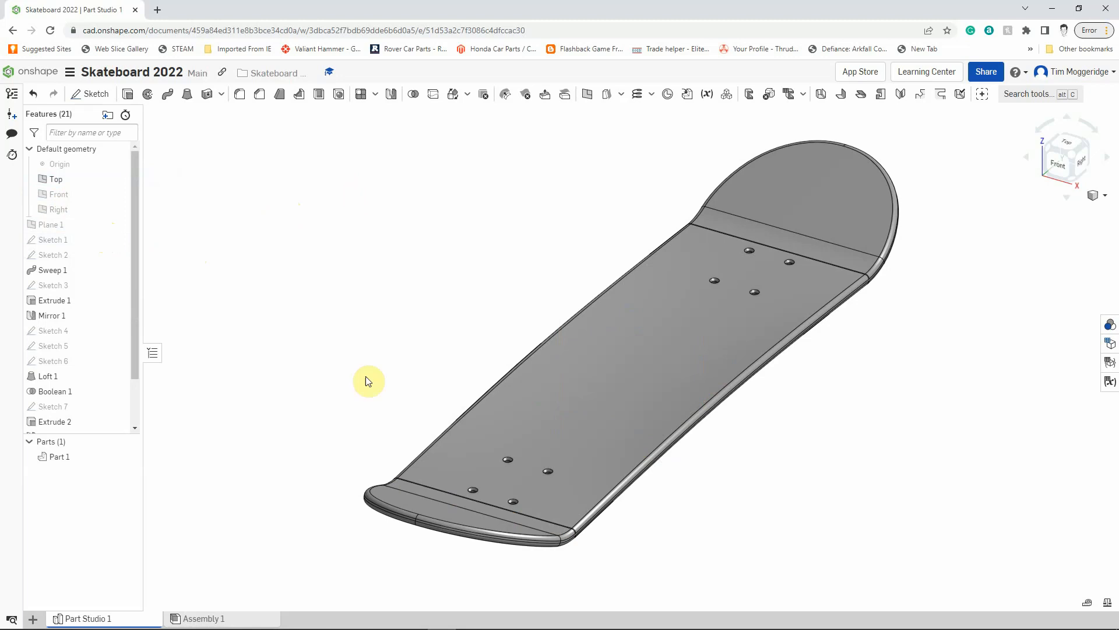
pyautogui.moveTo(367, 379)
pyautogui.mouseDown(button='right')
pyautogui.moveTo(355, 317)
pyautogui.moveTo(362, 360)
pyautogui.moveTo(342, 314)
pyautogui.moveTo(373, 312)
pyautogui.mouseUp(button='right')
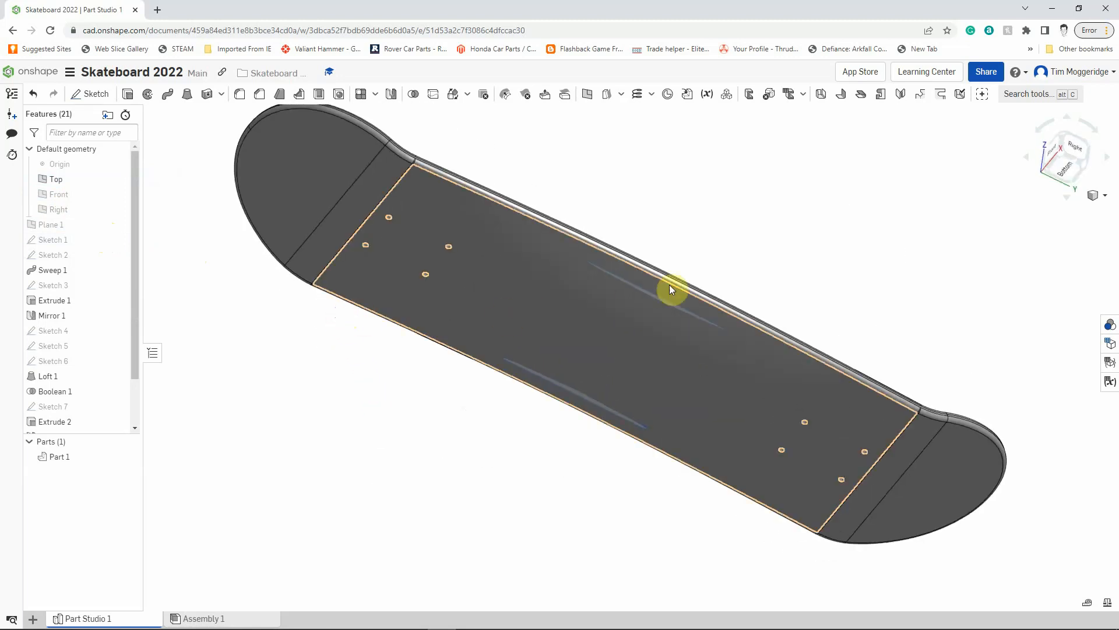
pyautogui.moveTo(623, 220); pyautogui.dragTo(642, 292, button='right')
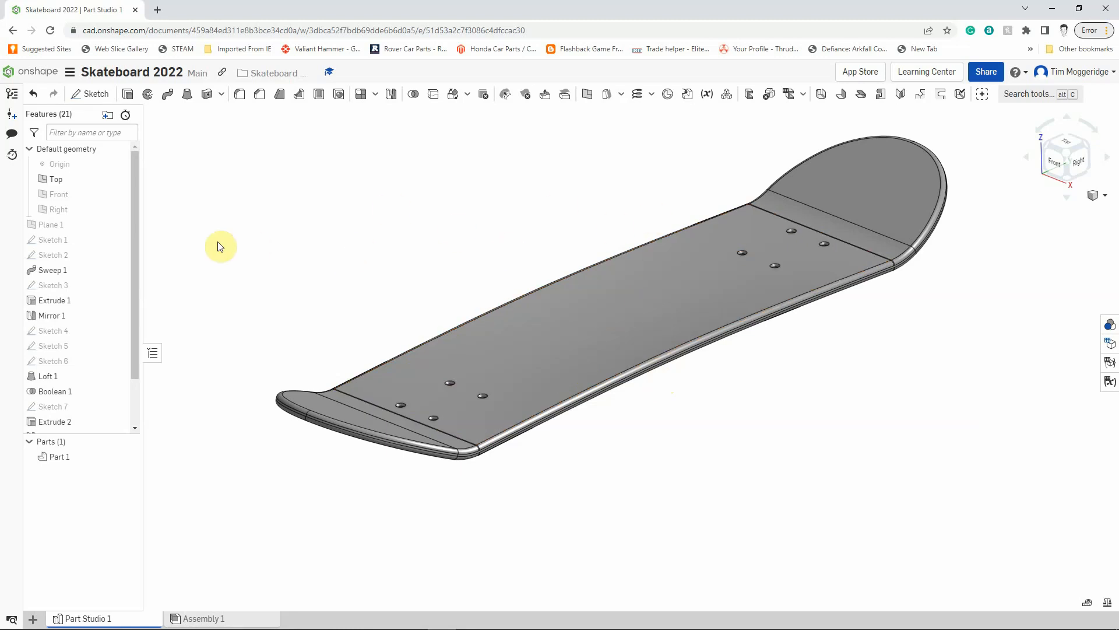
# Step: Create a plane offset 9 mm from the Top plane, in the opposite direction so it lies below the deck
pyautogui.rightClick(57, 182)
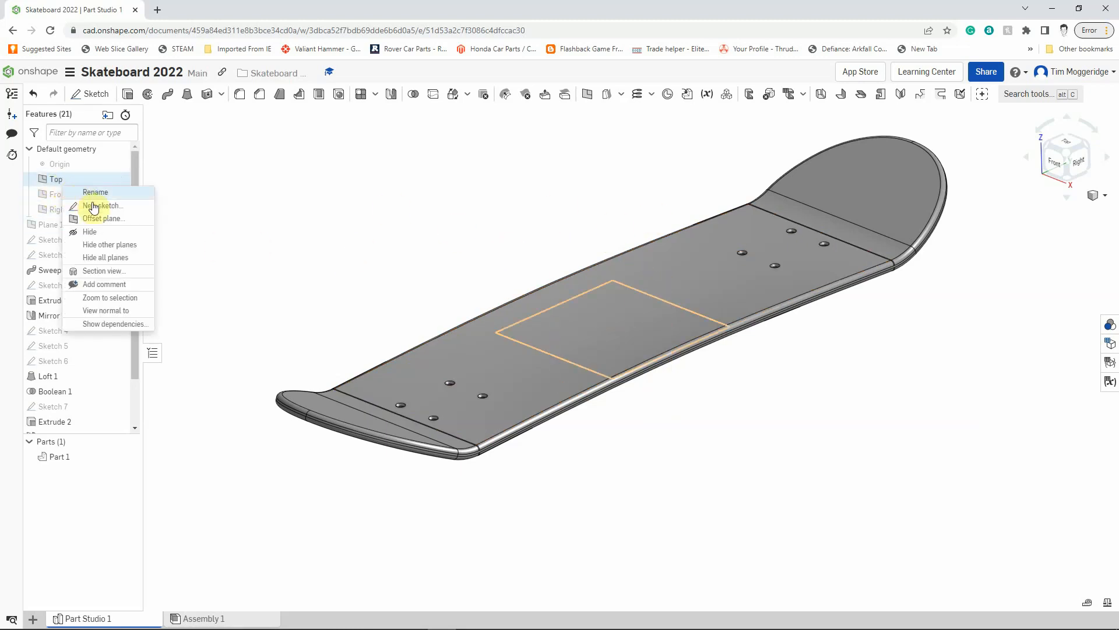
pyautogui.click(103, 219)
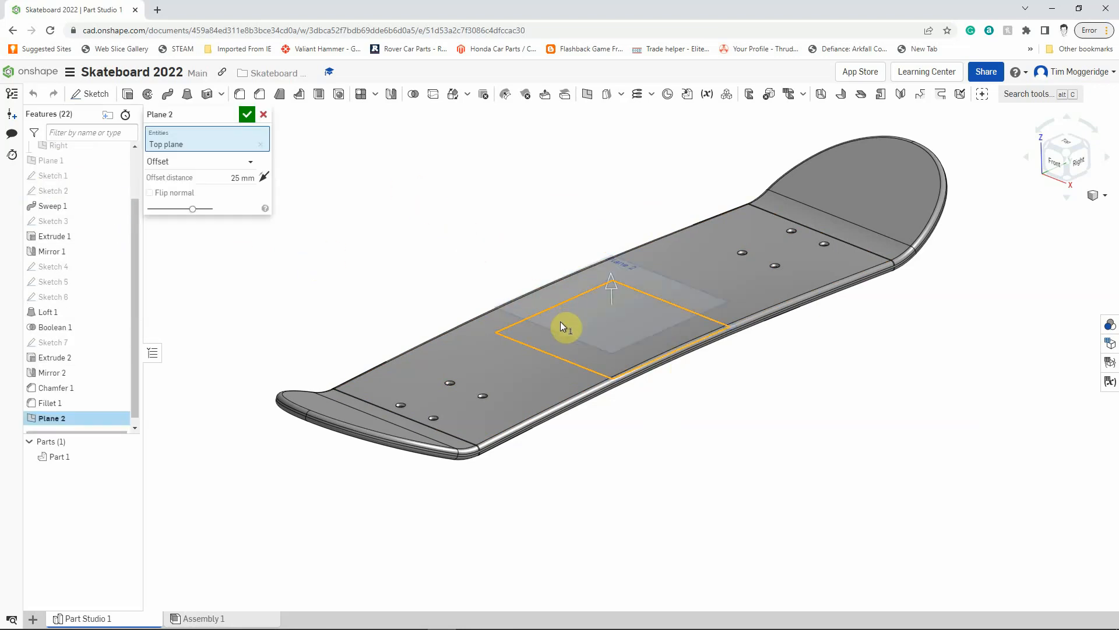
pyautogui.hotkey('shift', '1')
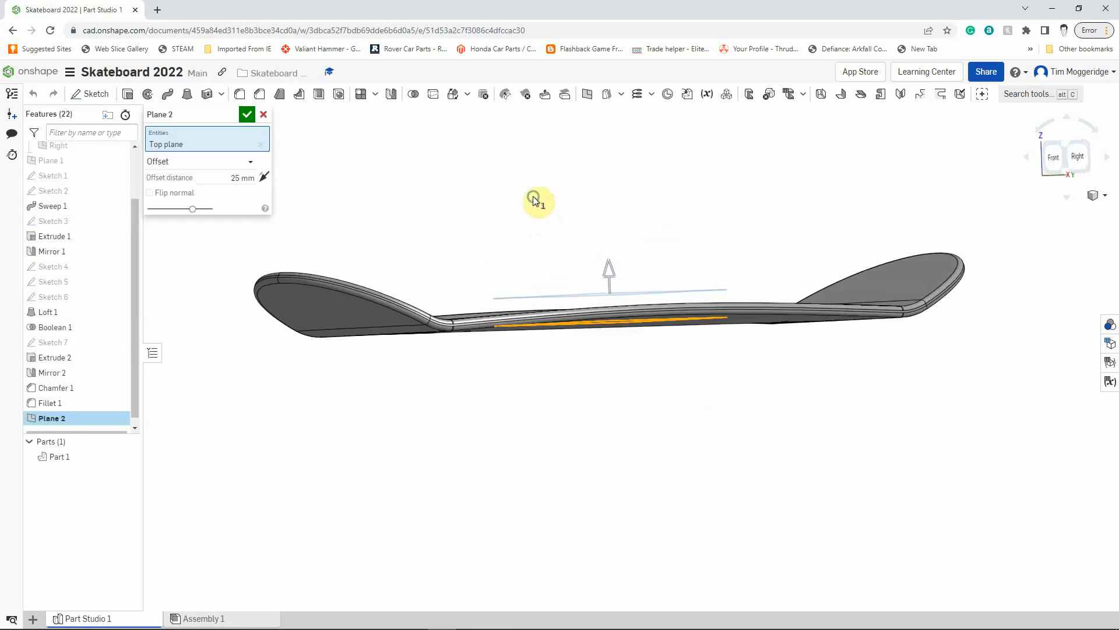
pyautogui.click(266, 176)
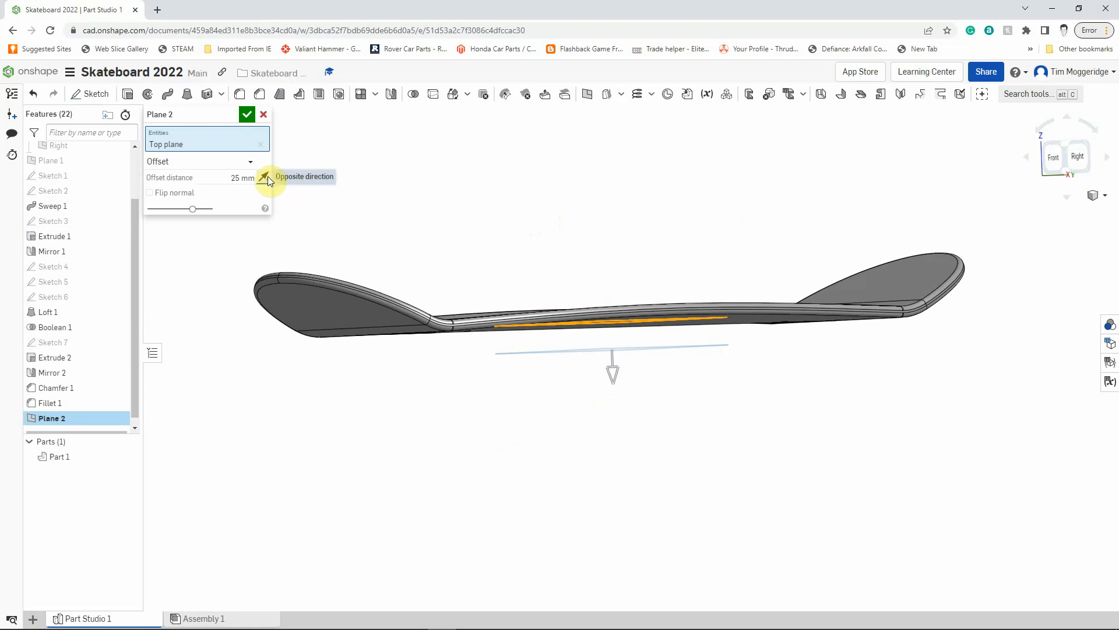
pyautogui.click(237, 178)
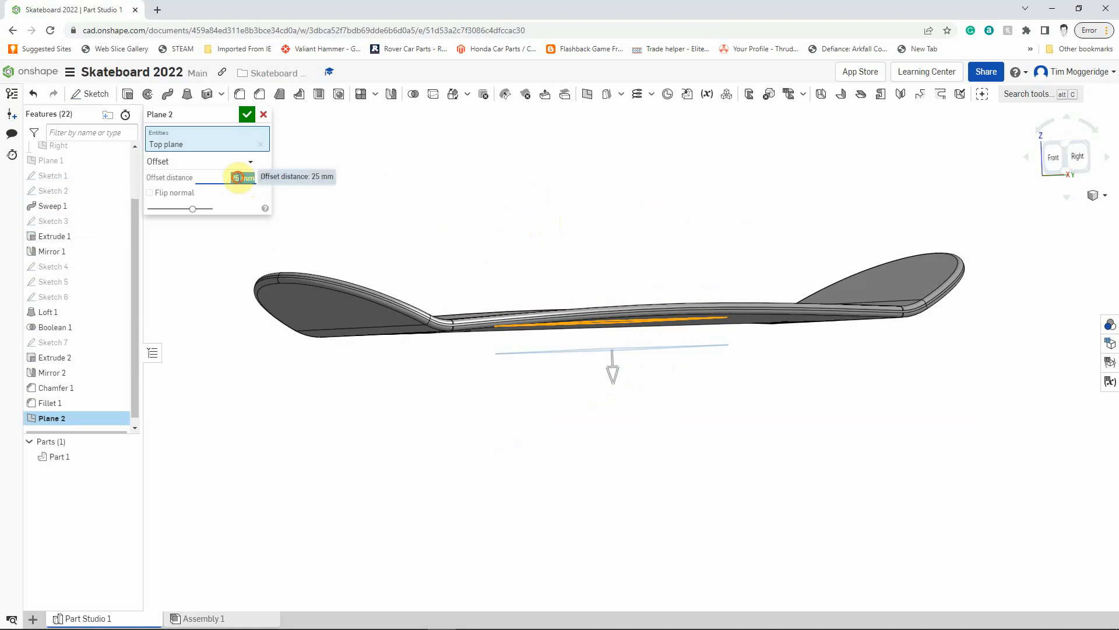
pyautogui.write('9')
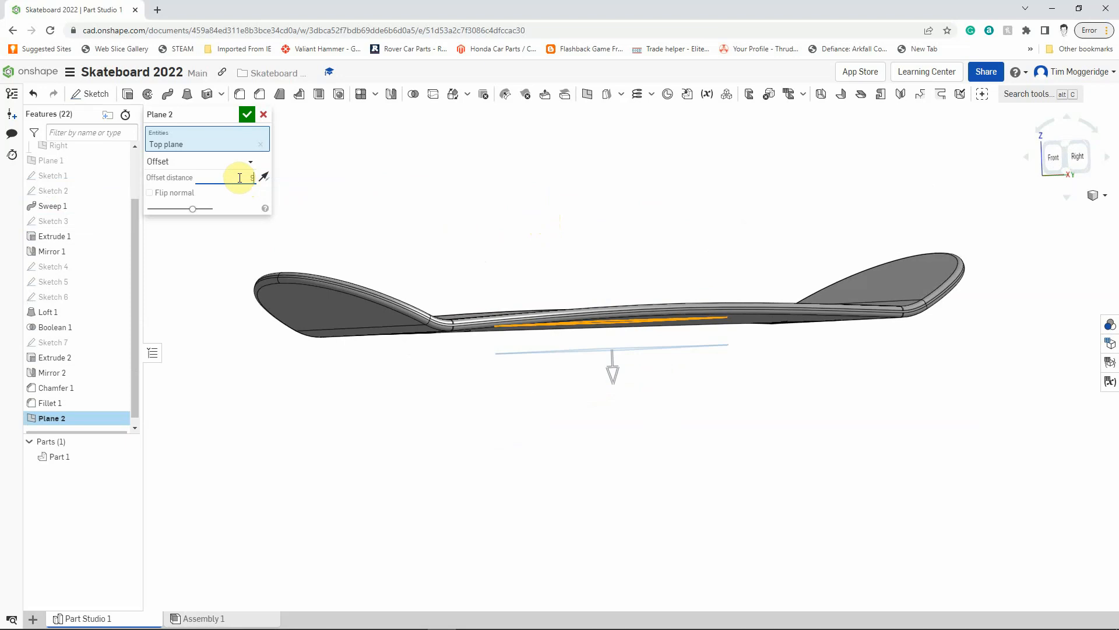
pyautogui.press('Return')
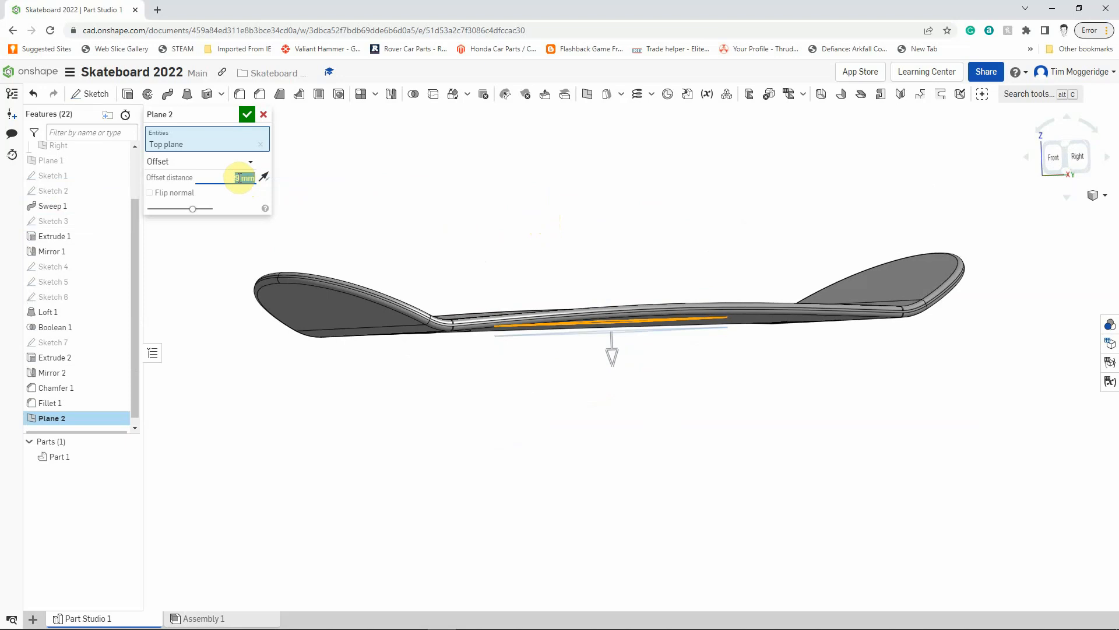
pyautogui.click(249, 115)
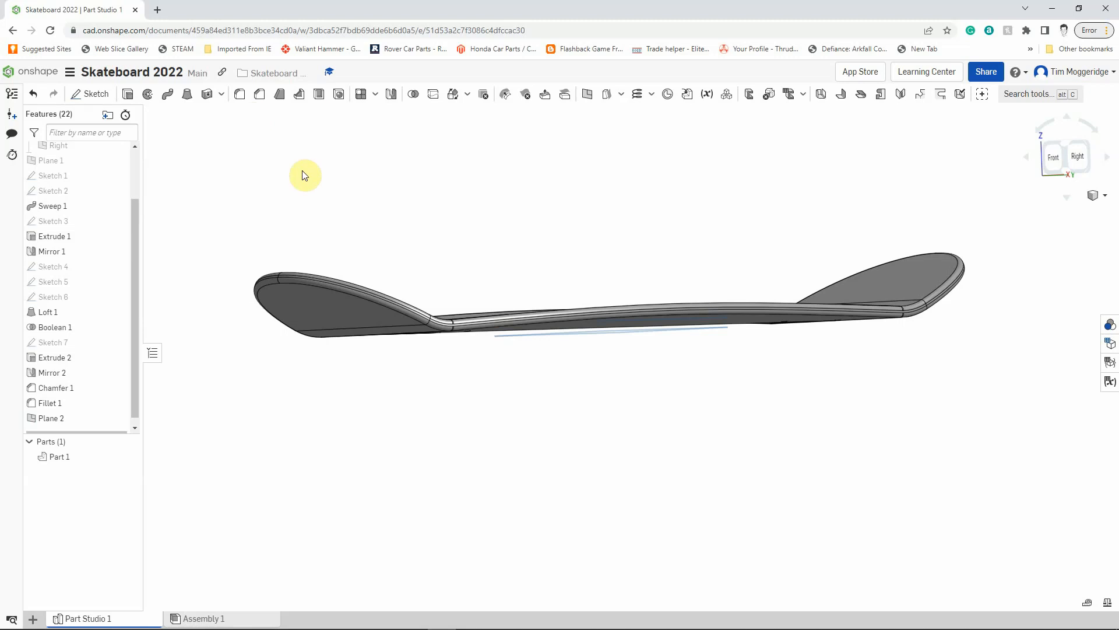
# Step: Start a new sketch on the offset plane below the deck, viewed normal to the plane
pyautogui.moveTo(482, 383); pyautogui.dragTo(586, 374, button='right')
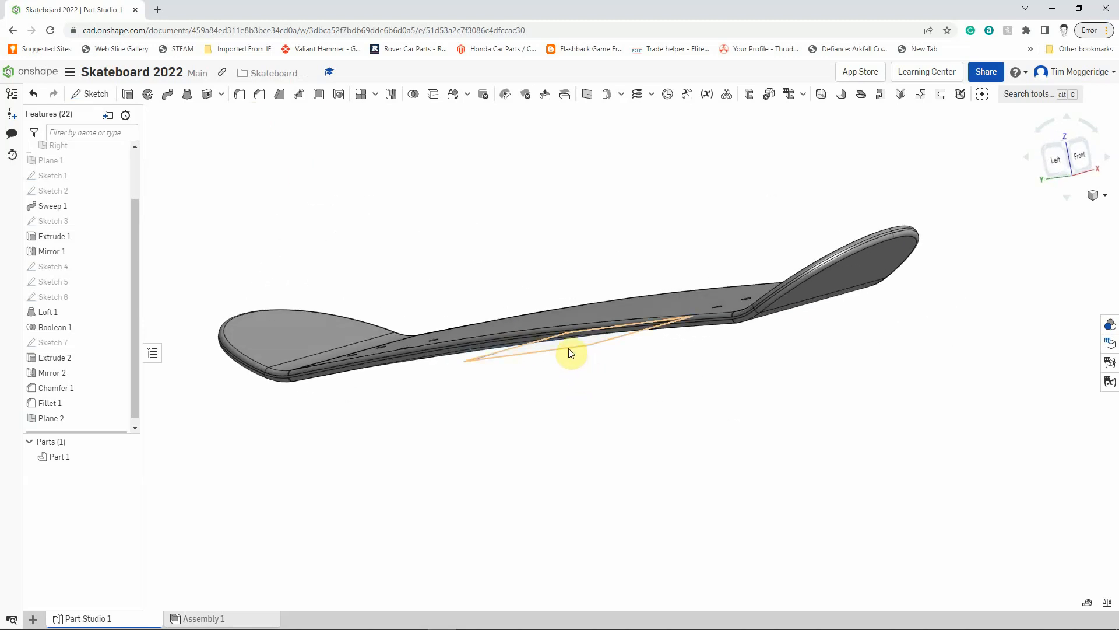
pyautogui.rightClick(570, 352)
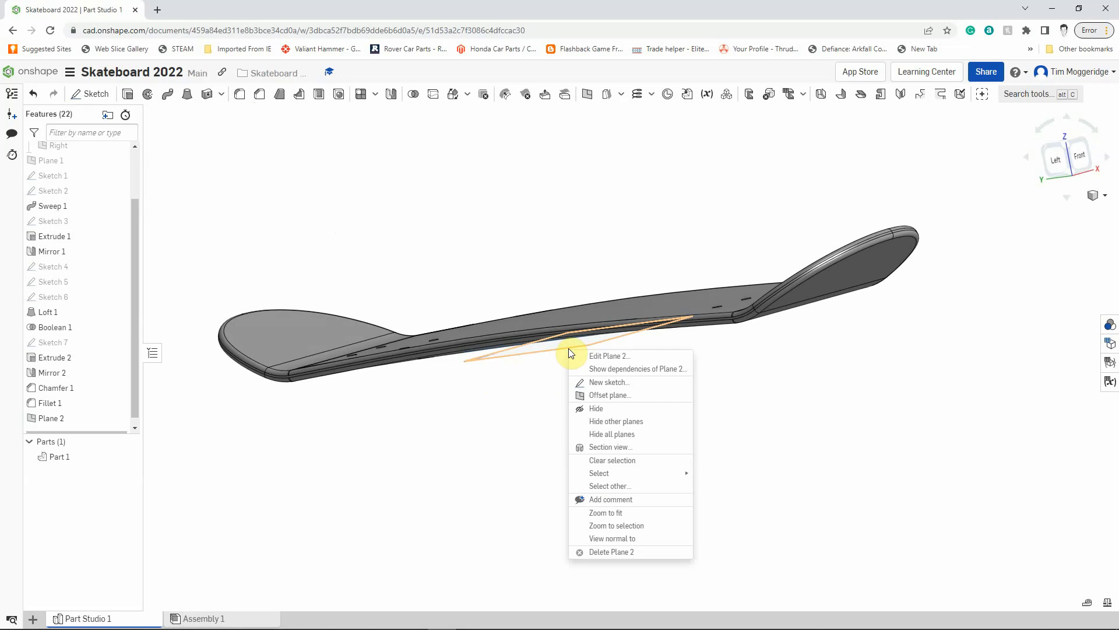
pyautogui.click(594, 382)
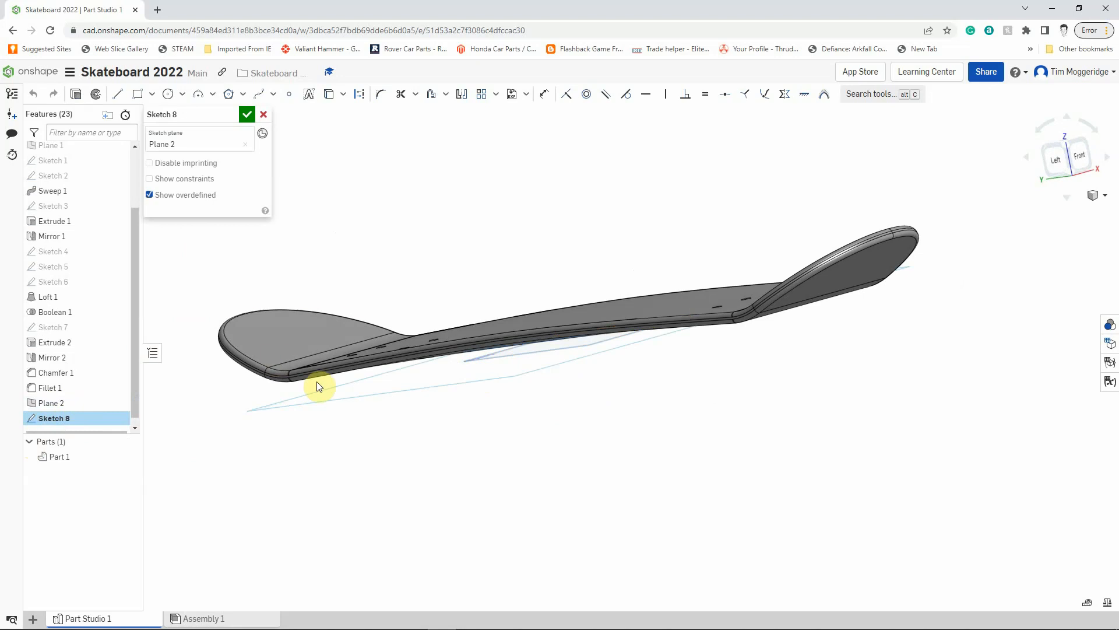
pyautogui.press('n')
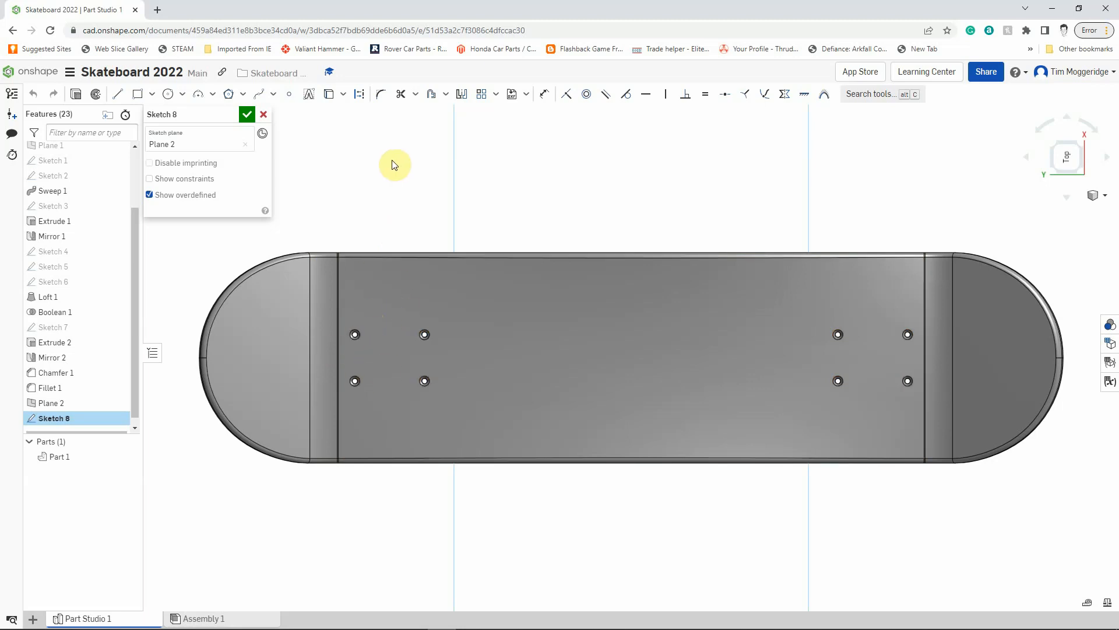
# Step: Project the centre points of the four truck mounting holes at one end of the deck into the sketch
pyautogui.click(329, 95)
pyautogui.scroll(5, 375, 365)
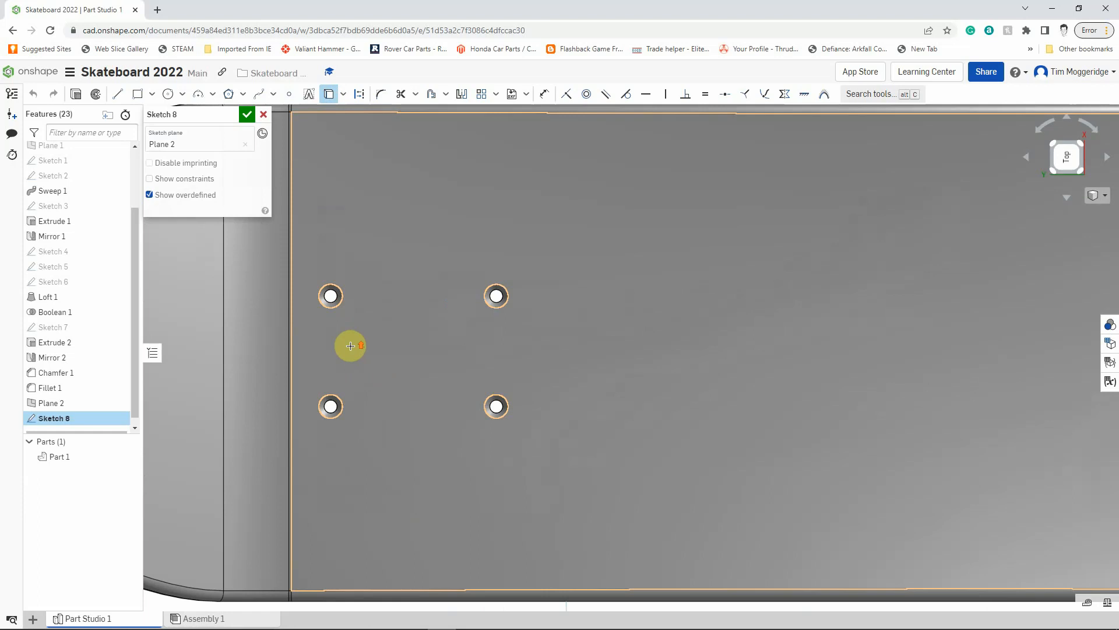
pyautogui.scroll(2, 351, 345)
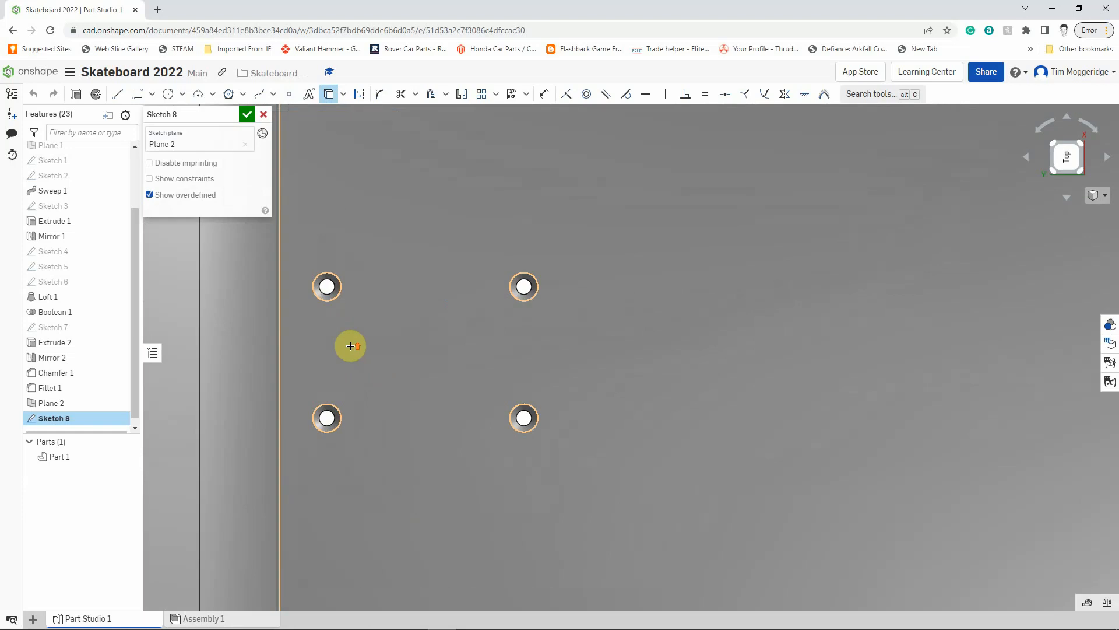
pyautogui.click(323, 291)
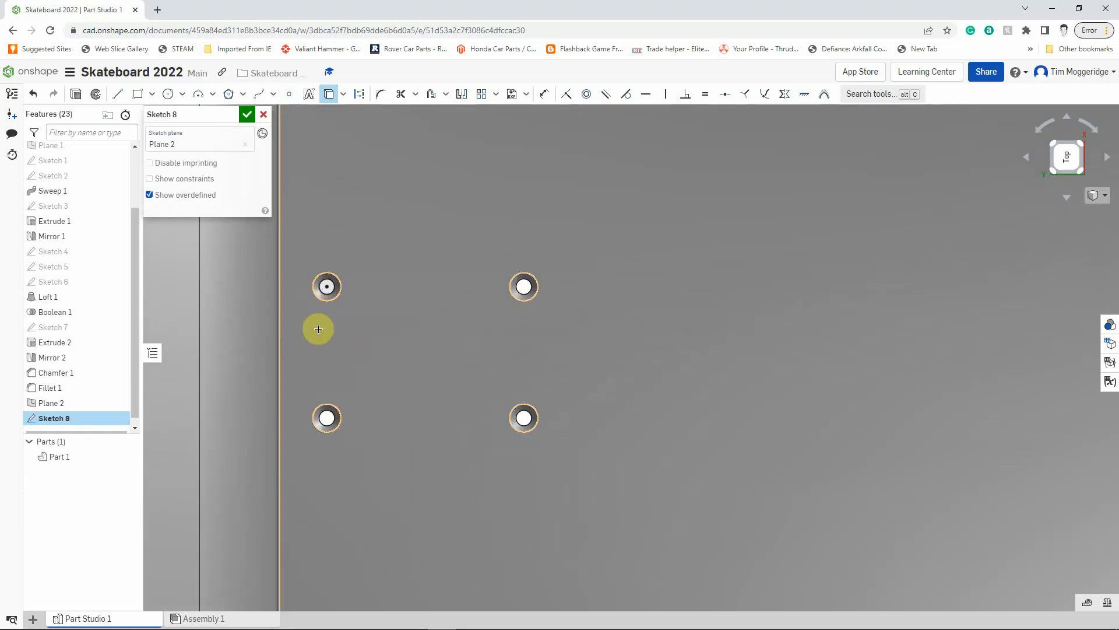
pyautogui.click(319, 417)
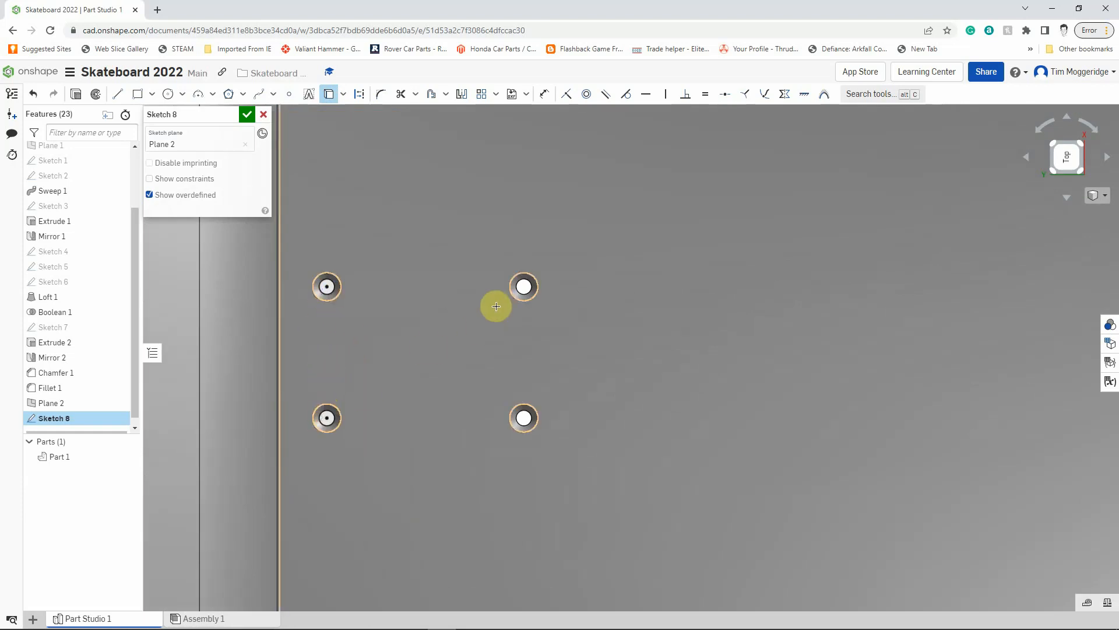
pyautogui.click(517, 290)
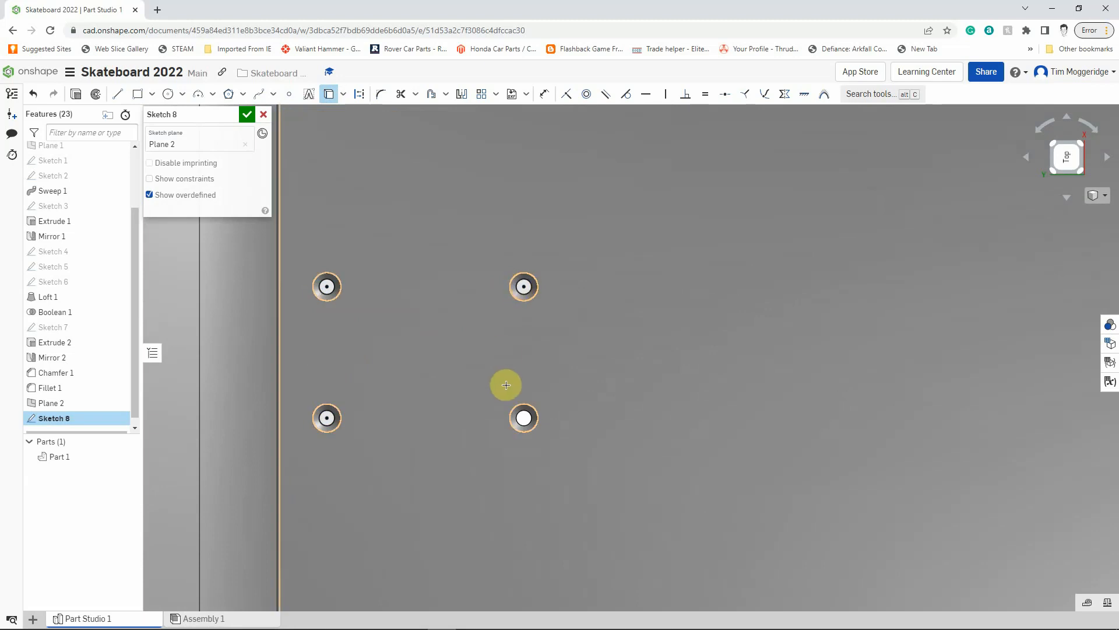
pyautogui.click(529, 415)
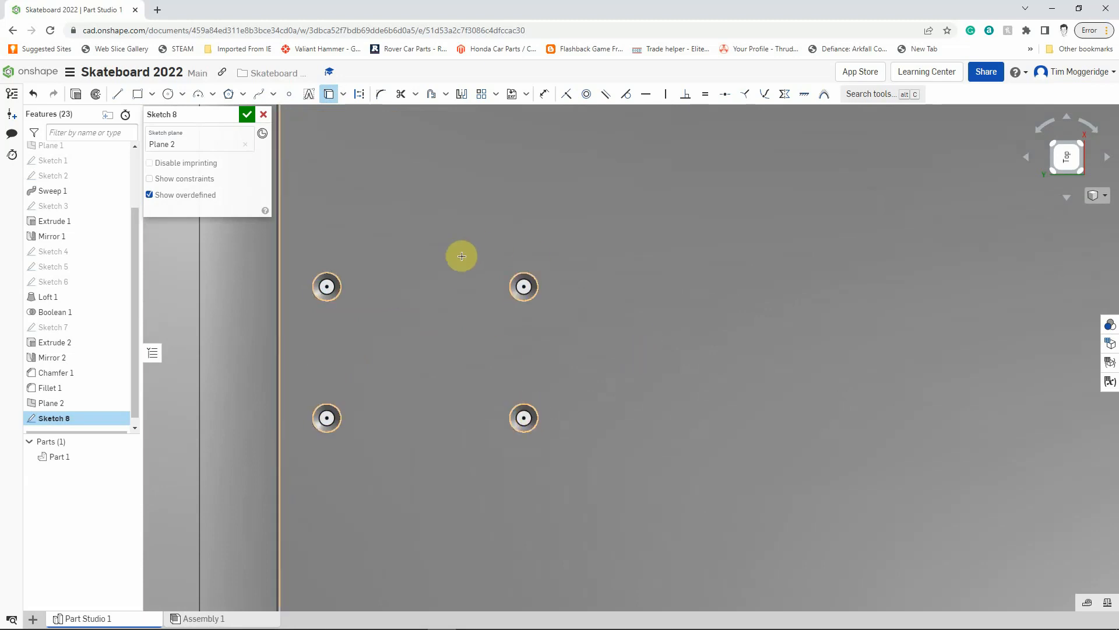
# Step: Sketch a corner rectangle about 90.6 mm long around the four projected mounting hole points
pyautogui.click(138, 96)
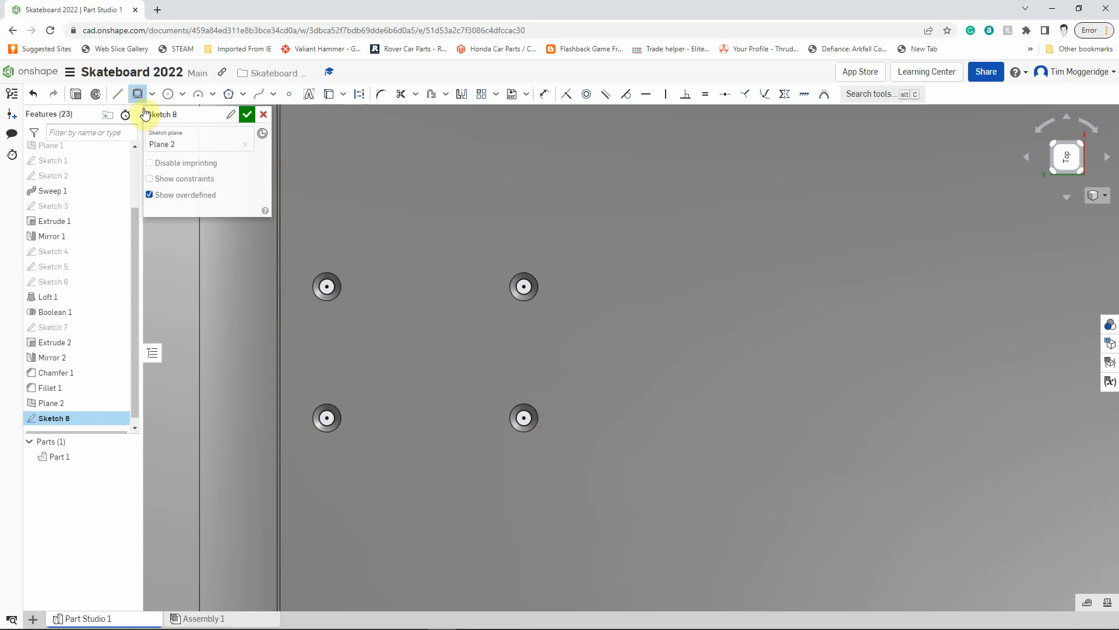
pyautogui.click(300, 252)
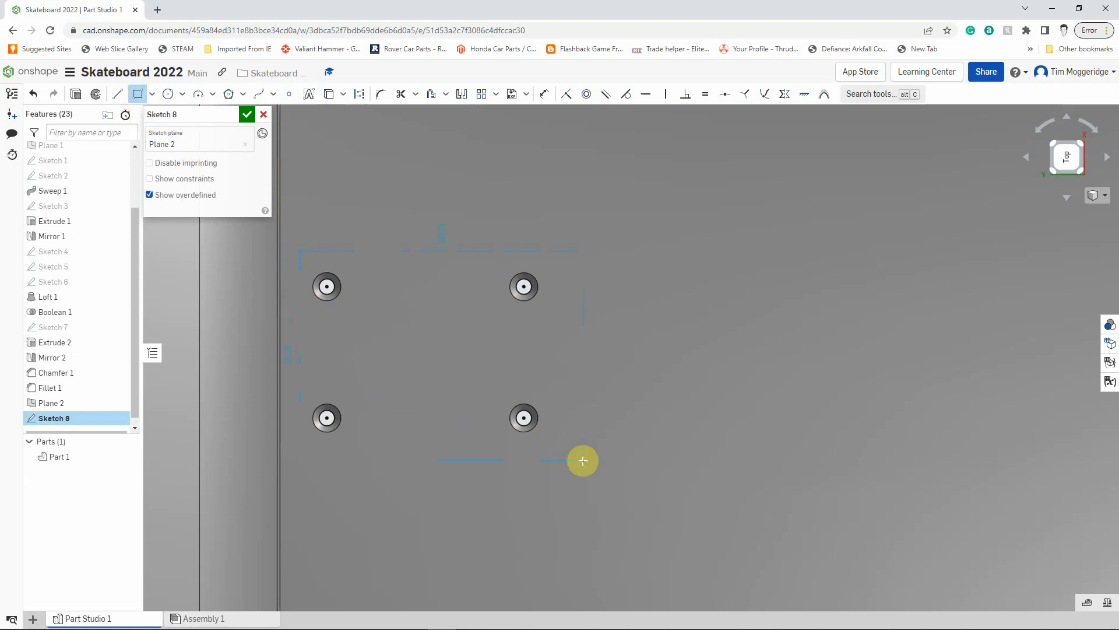
pyautogui.click(583, 461)
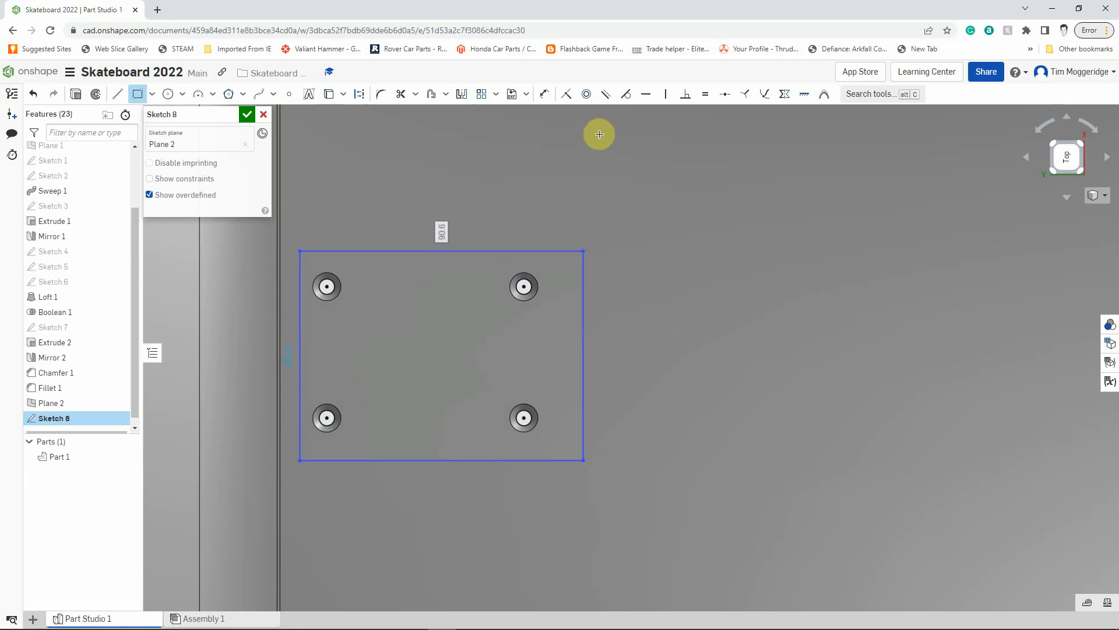
# Step: Dimension the distance from a mounting hole's centre to the nearest long side of the rectangle as 5.5 mm
pyautogui.click(545, 95)
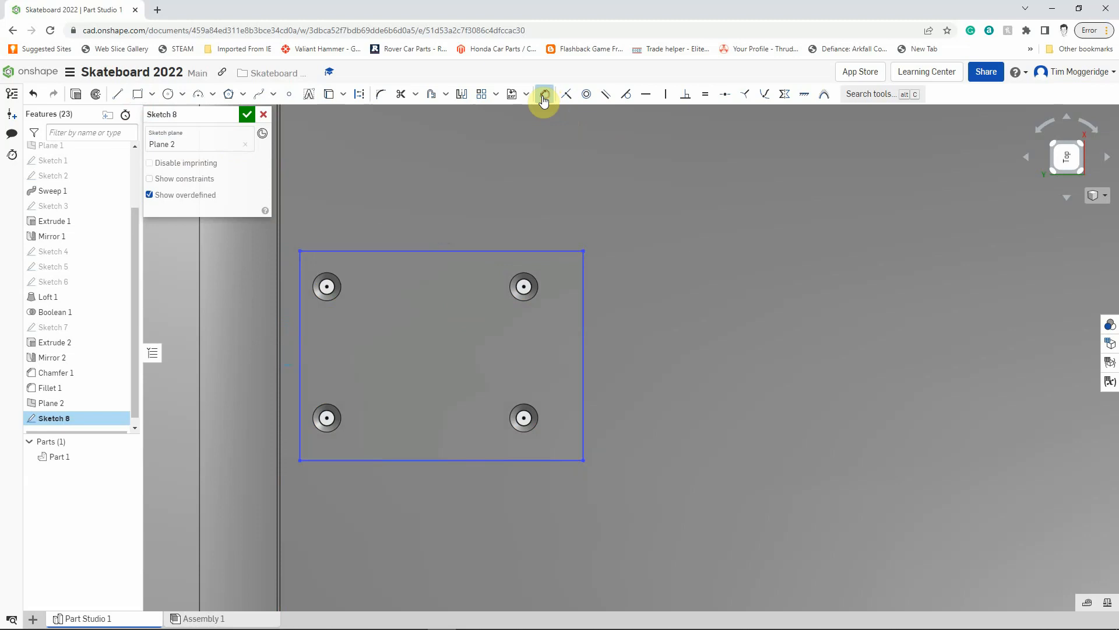
pyautogui.scroll(-5, 551, 129)
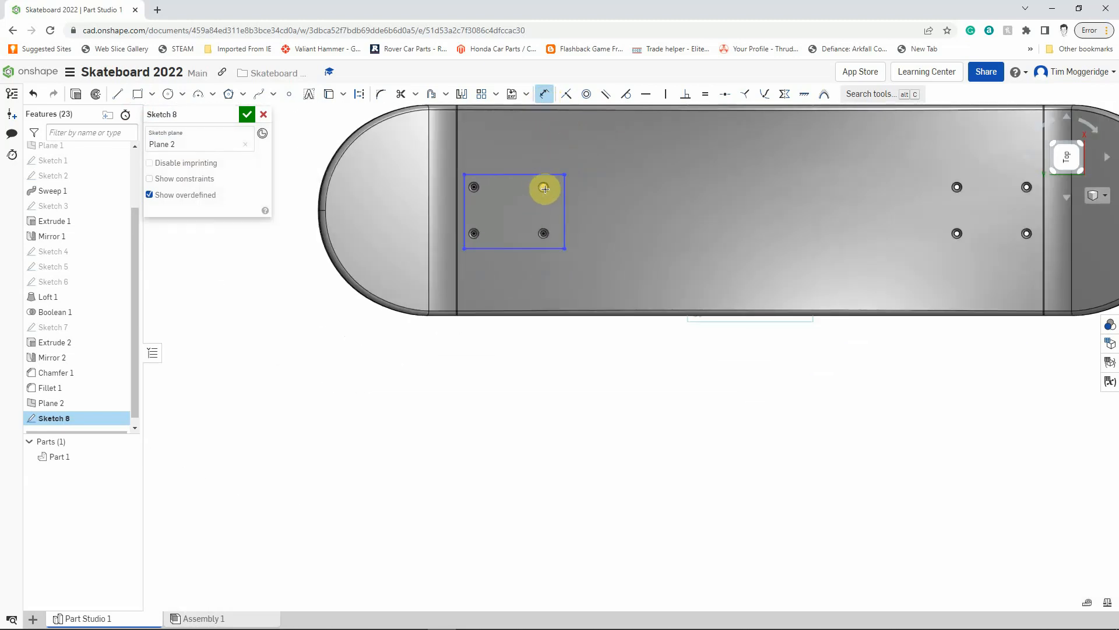
pyautogui.scroll(4, 547, 181)
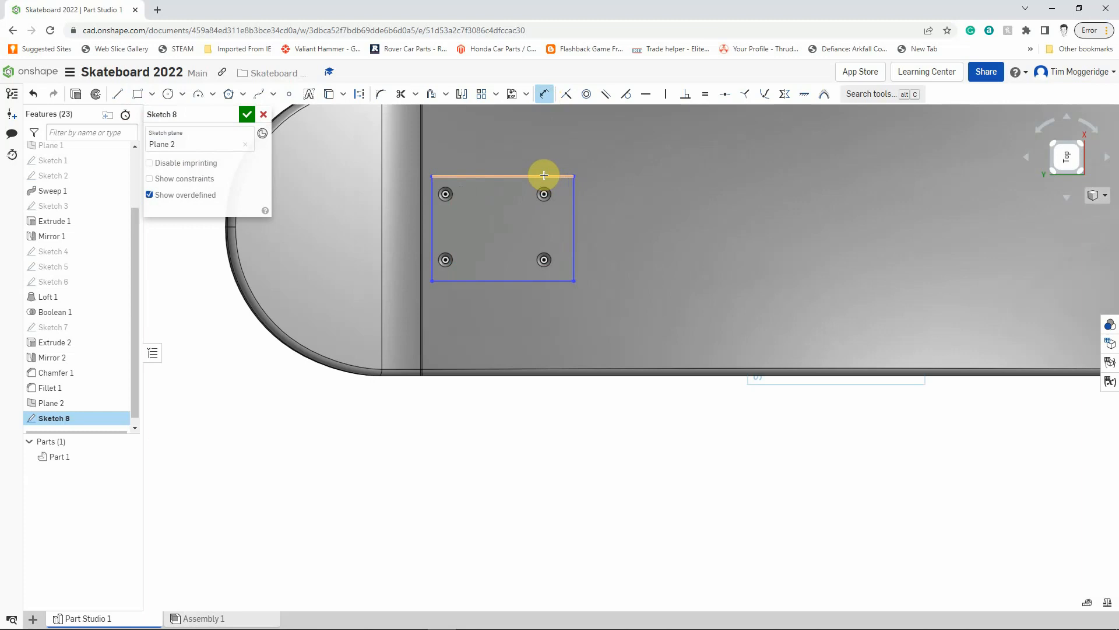
pyautogui.moveTo(622, 231)
pyautogui.mouseDown(button='right')
pyautogui.moveTo(641, 187)
pyautogui.moveTo(715, 175)
pyautogui.moveTo(709, 219)
pyautogui.moveTo(674, 250)
pyautogui.moveTo(675, 269)
pyautogui.moveTo(641, 245)
pyautogui.moveTo(676, 287)
pyautogui.mouseUp(button='right')
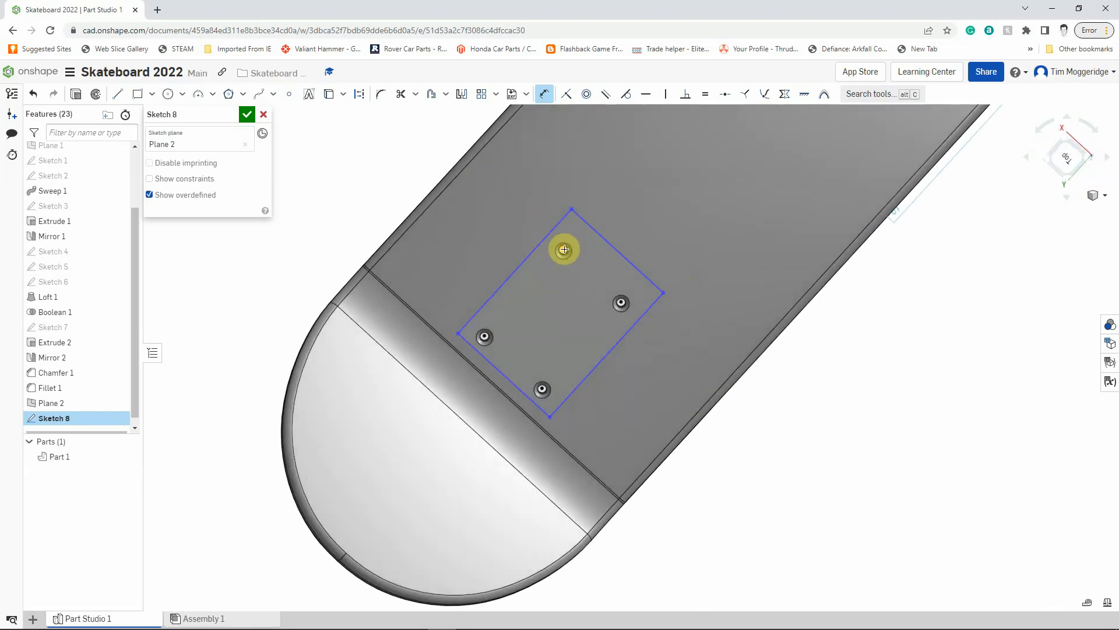
pyautogui.click(552, 231)
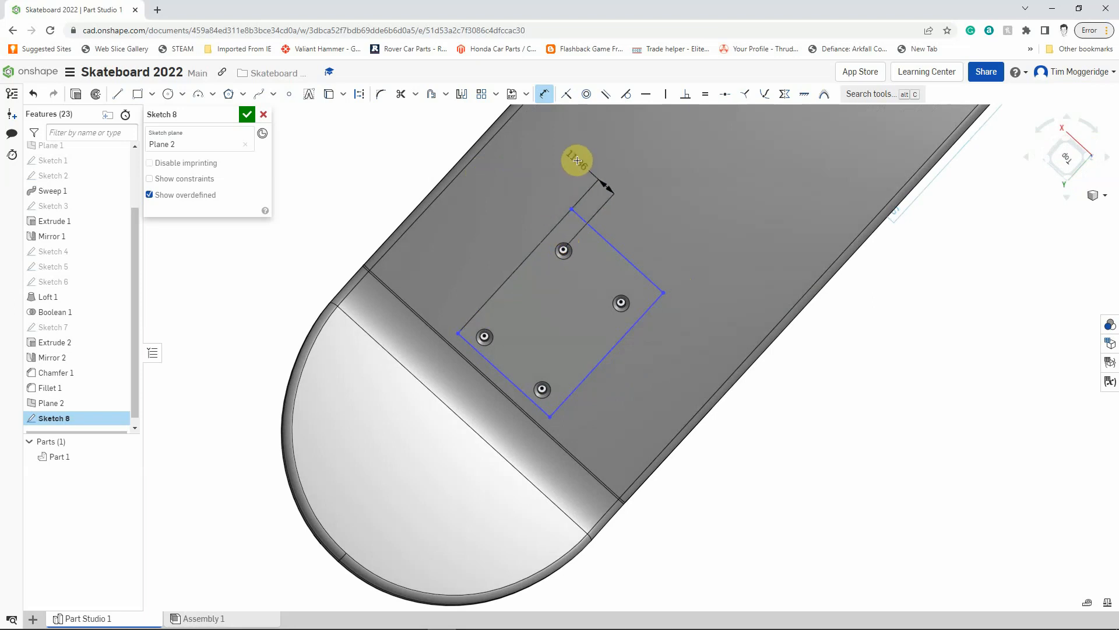
pyautogui.click(577, 159)
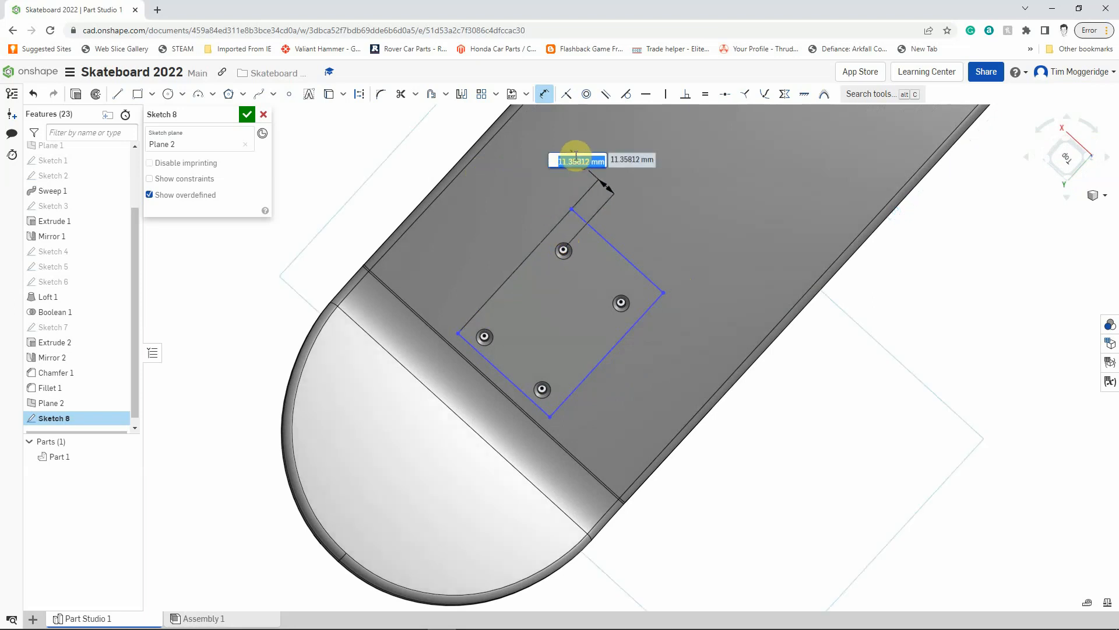
pyautogui.write('5.5')
pyautogui.press('Return')
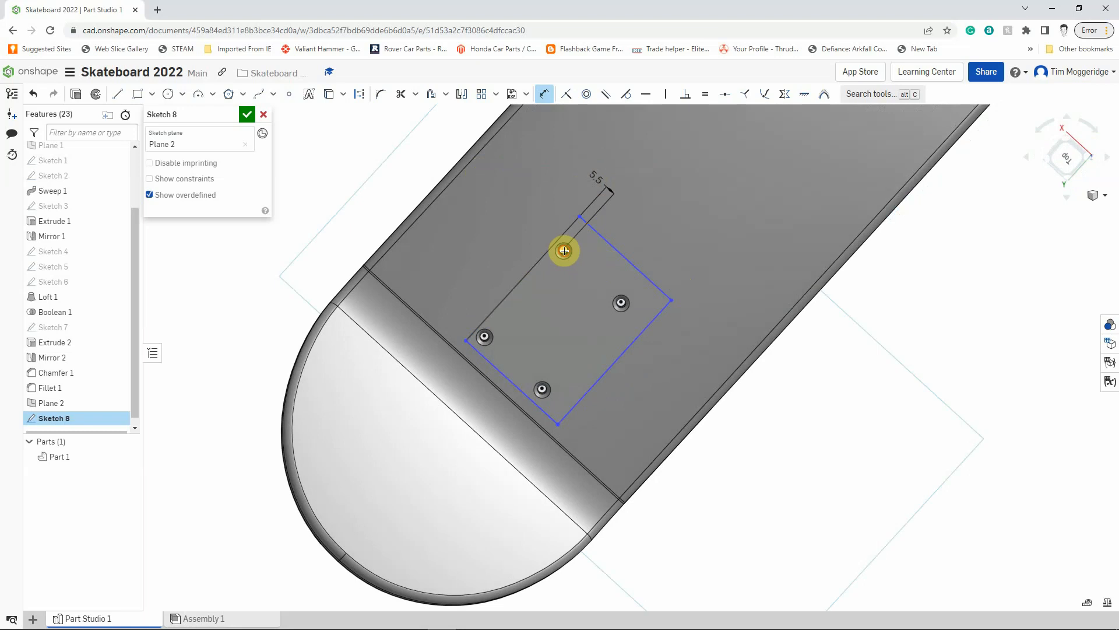
# Step: Dimension the distance from the same mounting hole's centre to the rectangle's nearest short side as 6 mm
pyautogui.click(600, 234)
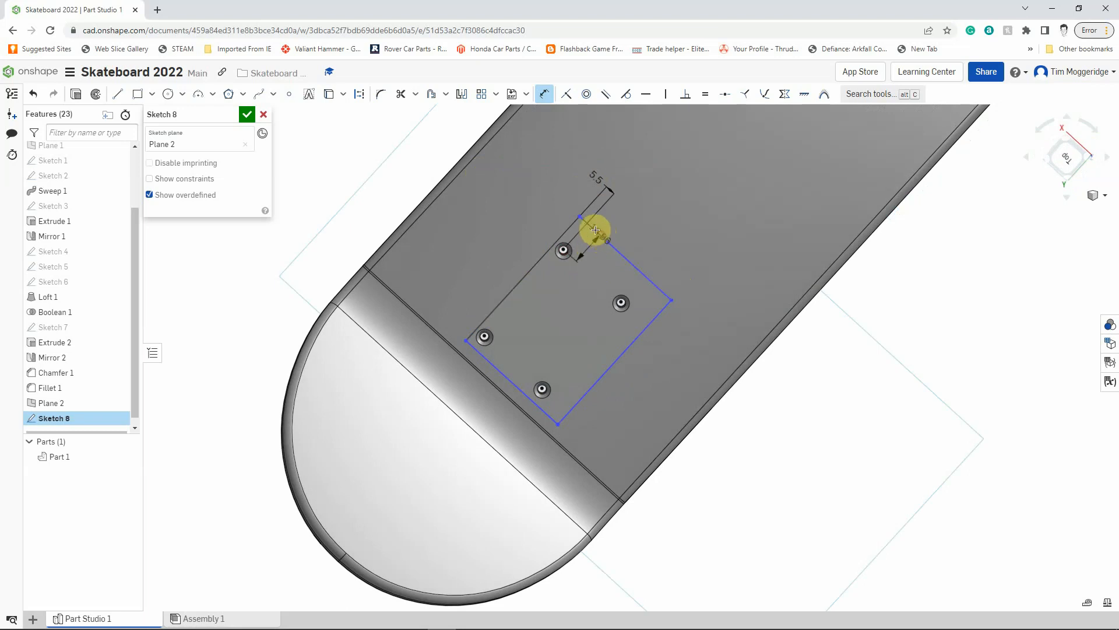
pyautogui.click(535, 200)
pyautogui.write('30')
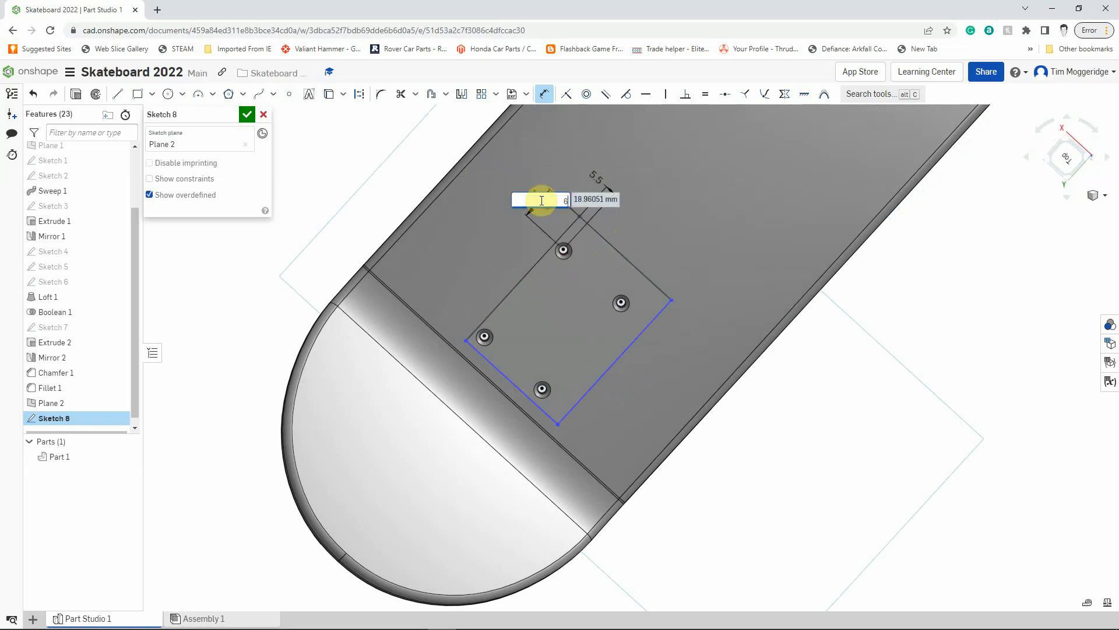
pyautogui.press('Return')
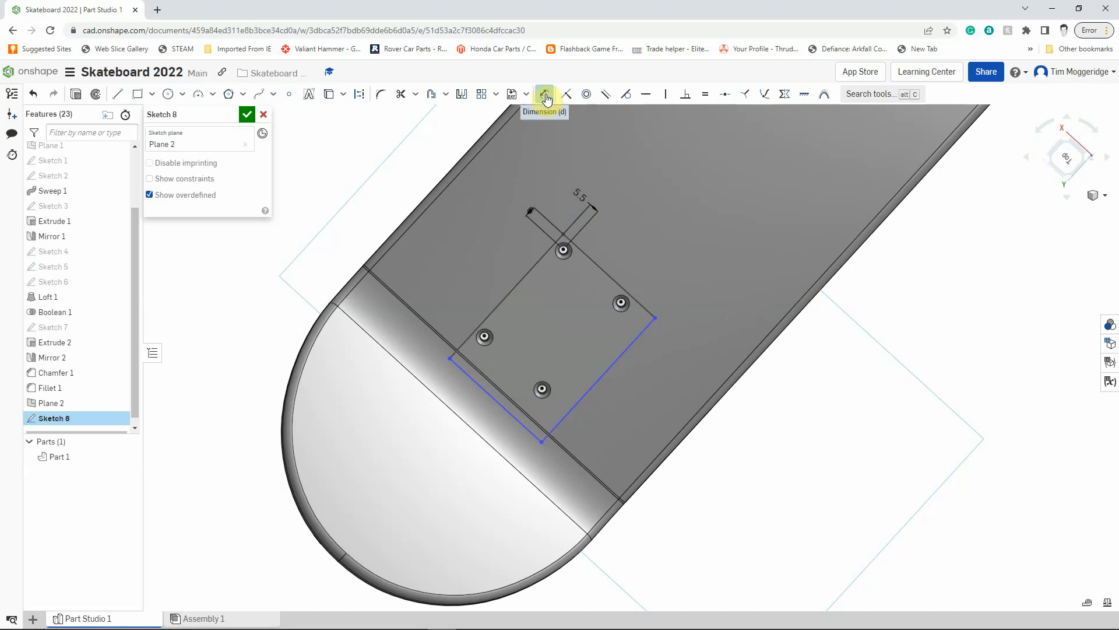
# Step: Dimension the rectangle's width between its two long sides as 53 mm
pyautogui.click(546, 97)
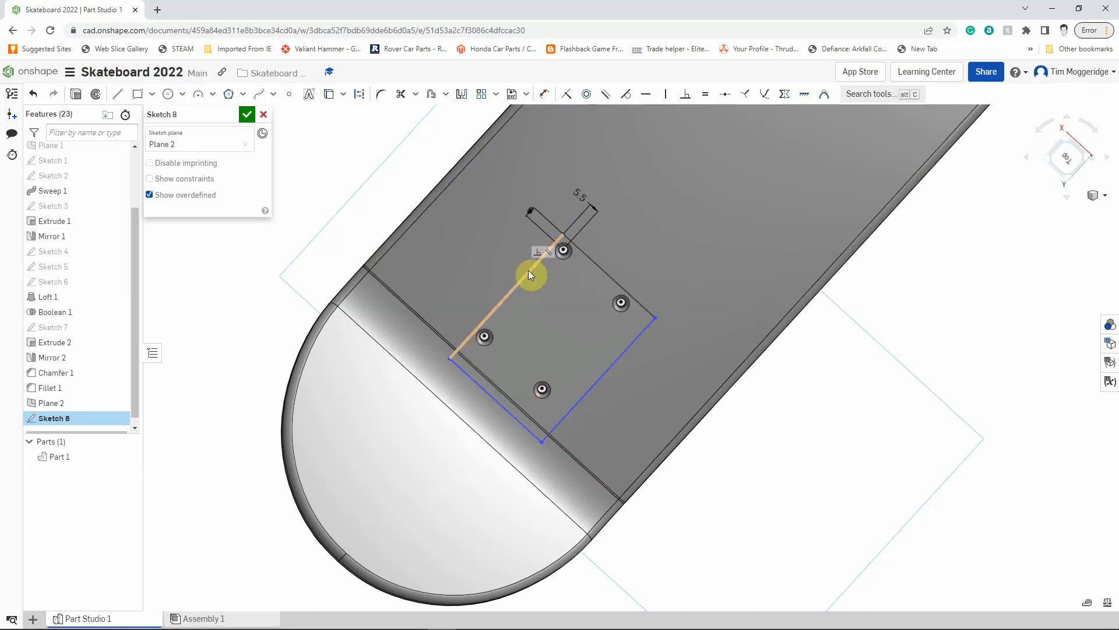
pyautogui.click(545, 94)
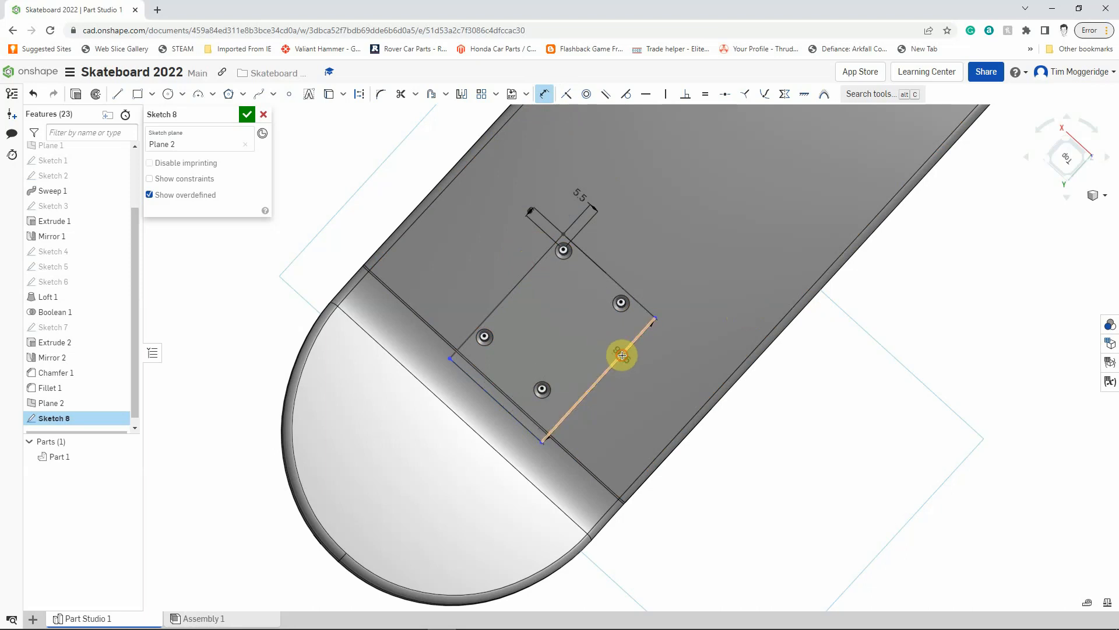
pyautogui.click(622, 355)
pyautogui.click(647, 235)
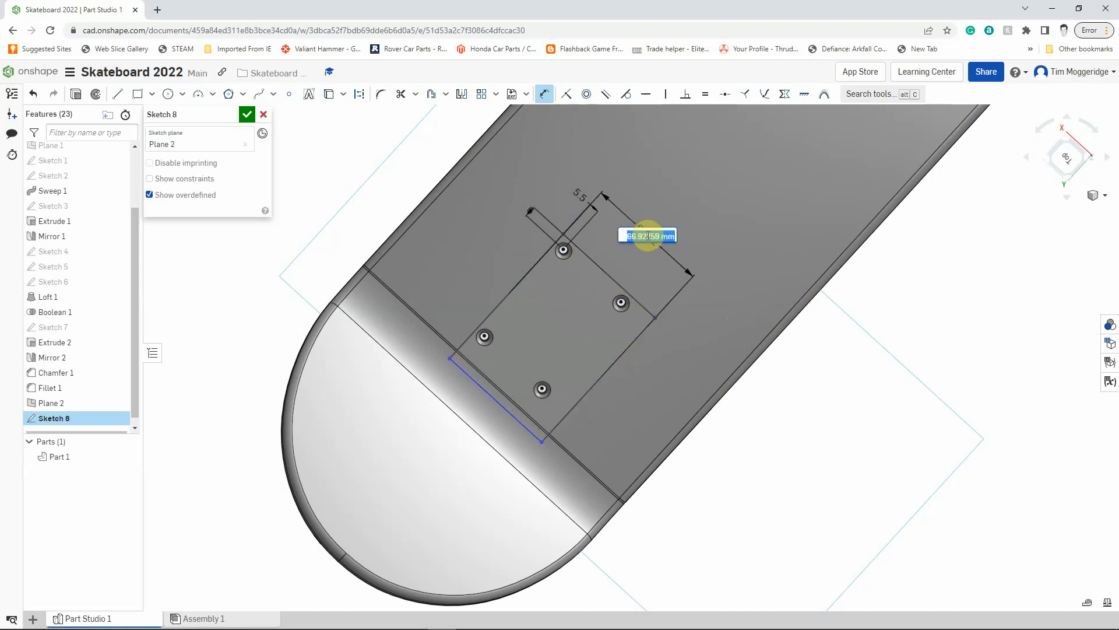
pyautogui.write('5.')
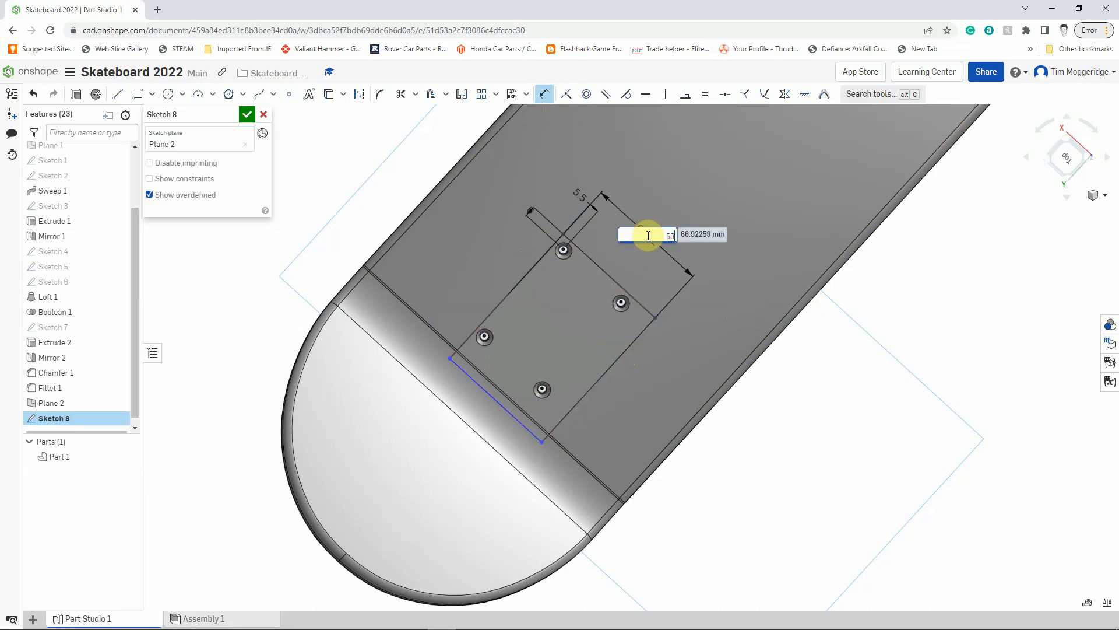
pyautogui.write('3')
pyautogui.press('Return')
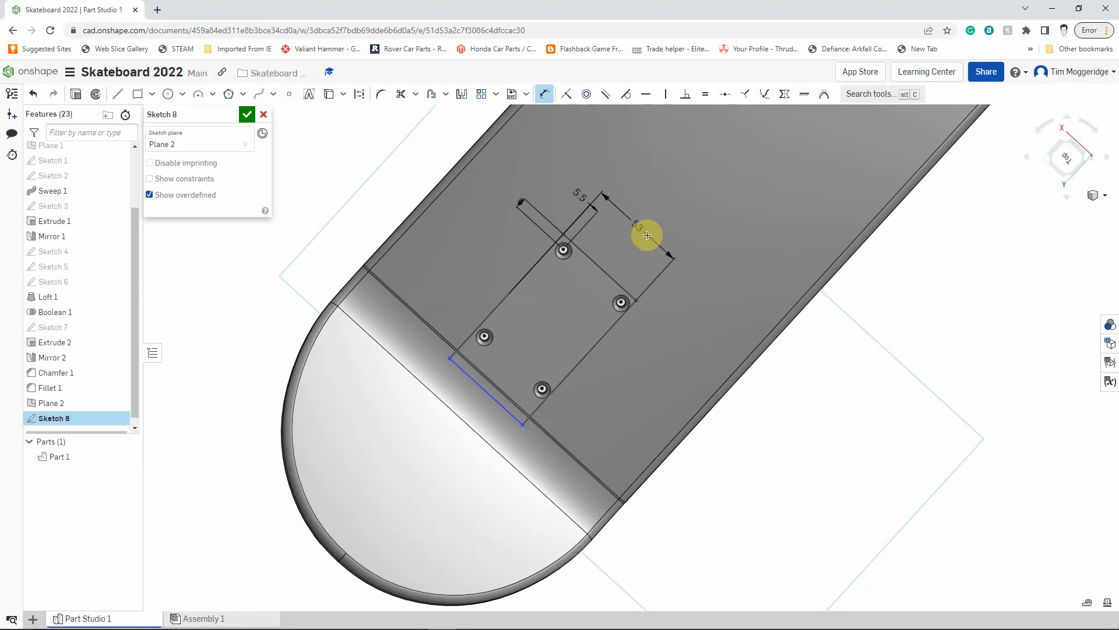
# Step: Dimension the rectangle's length between its two short sides as 75 mm
pyautogui.click(606, 275)
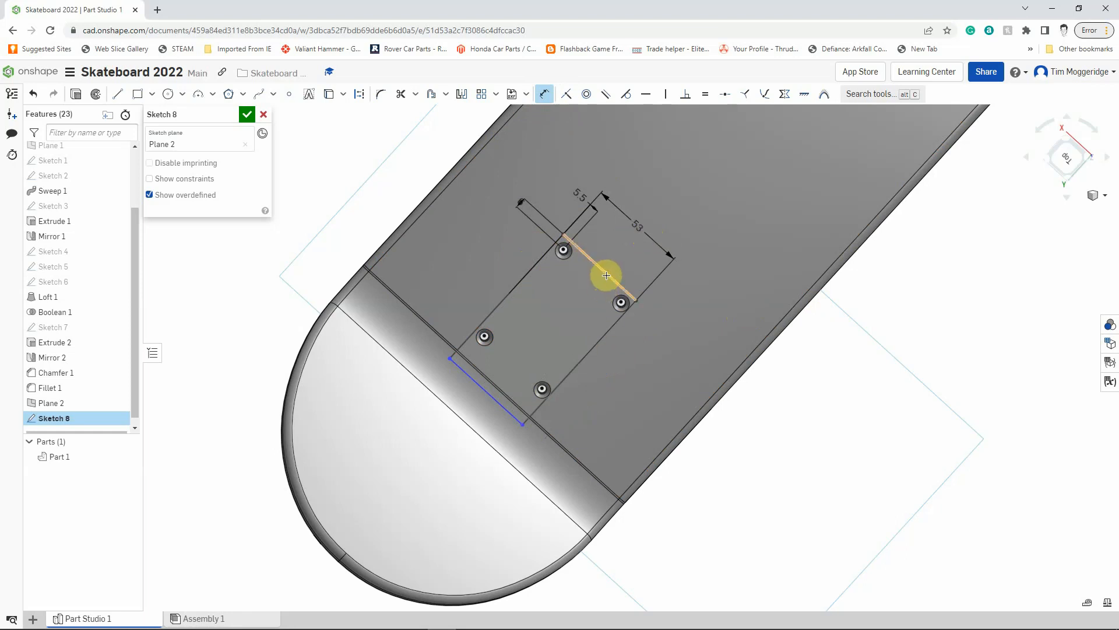
pyautogui.click(479, 389)
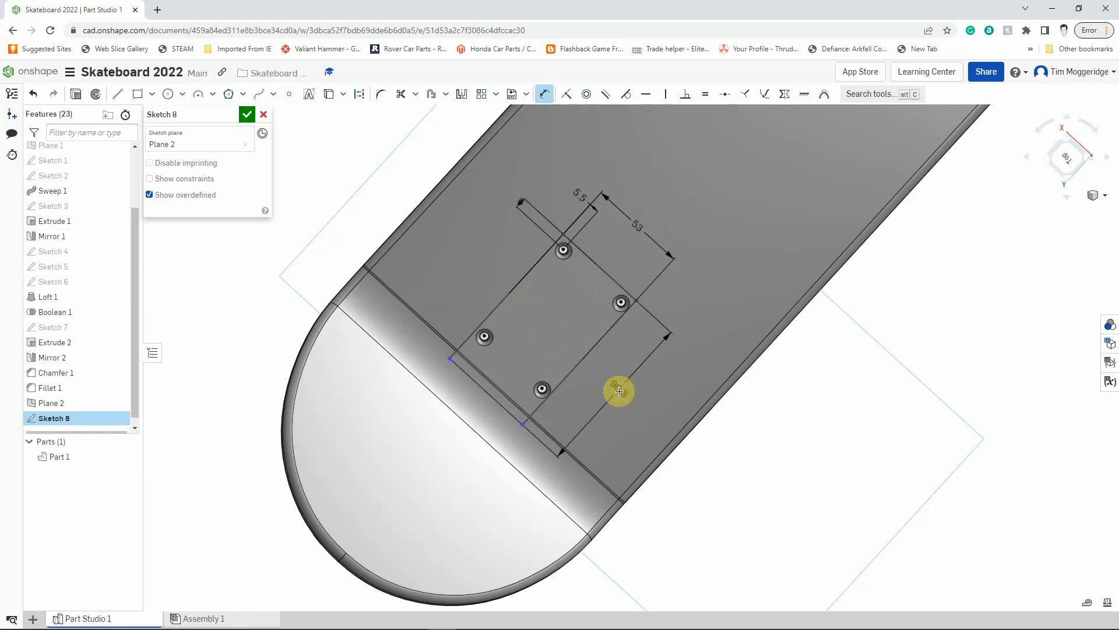
pyautogui.click(619, 391)
pyautogui.write('7')
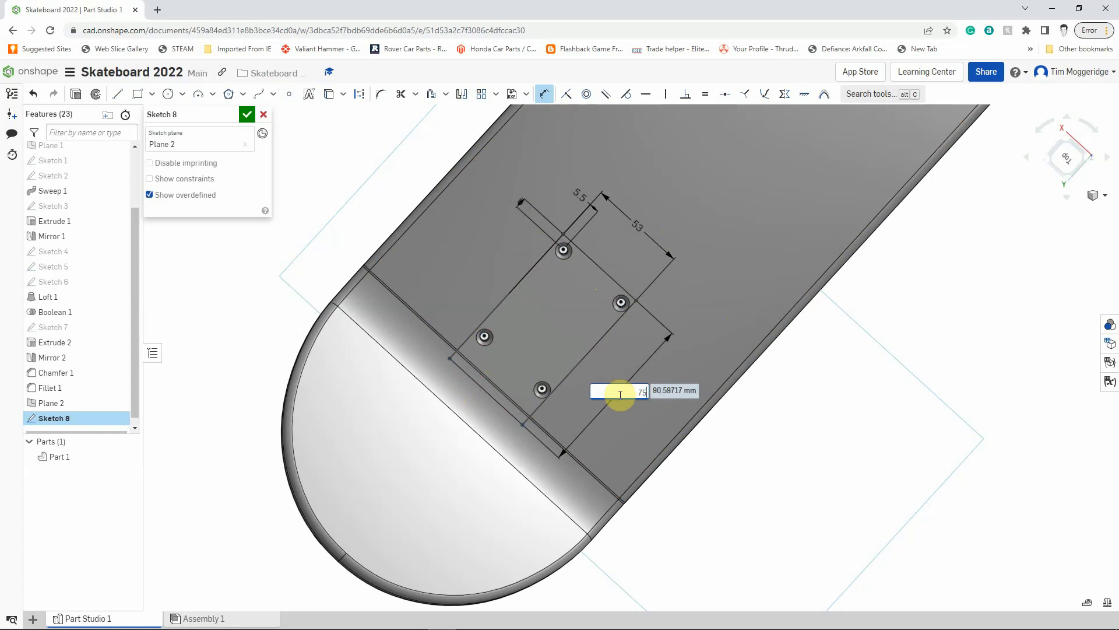
pyautogui.write('5')
pyautogui.press('Return')
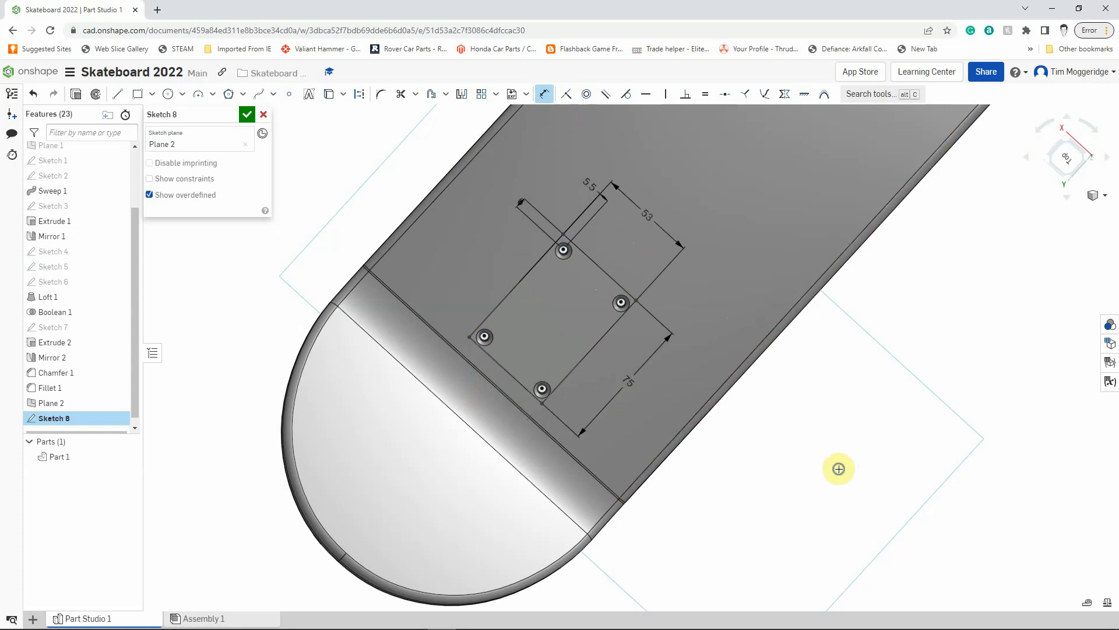
# Step: Extrude the rectangle sketch as a new solid part, with the end type Up to part and the deck as the target
pyautogui.moveTo(839, 468)
pyautogui.mouseDown(button='right')
pyautogui.moveTo(848, 362)
pyautogui.moveTo(869, 370)
pyautogui.moveTo(872, 355)
pyautogui.moveTo(919, 369)
pyautogui.moveTo(922, 345)
pyautogui.moveTo(927, 352)
pyautogui.mouseUp(button='right')
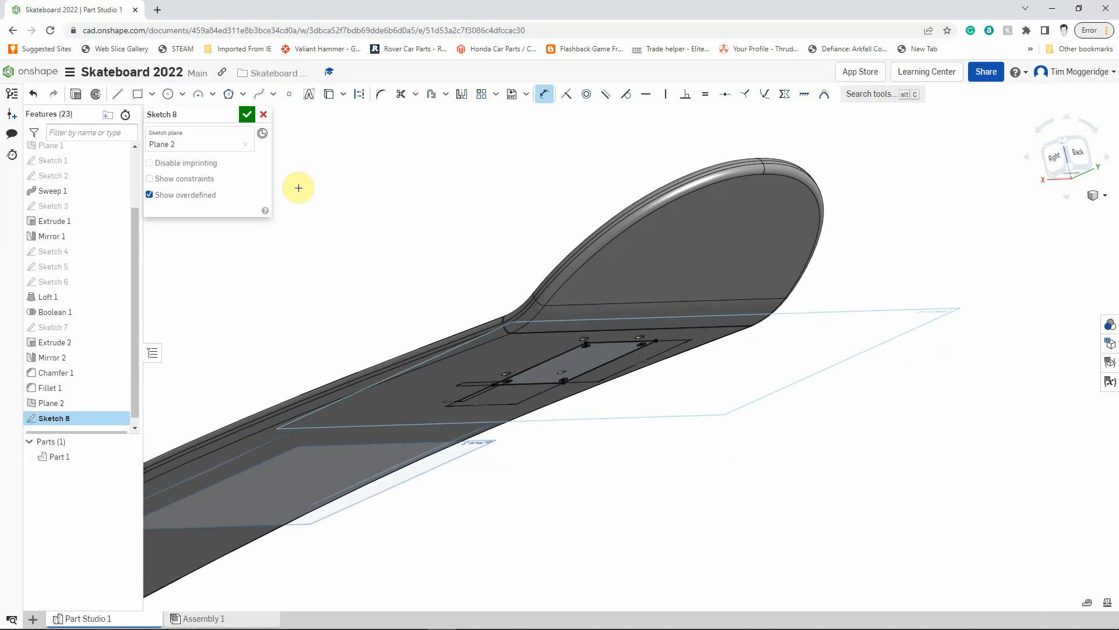
pyautogui.click(78, 95)
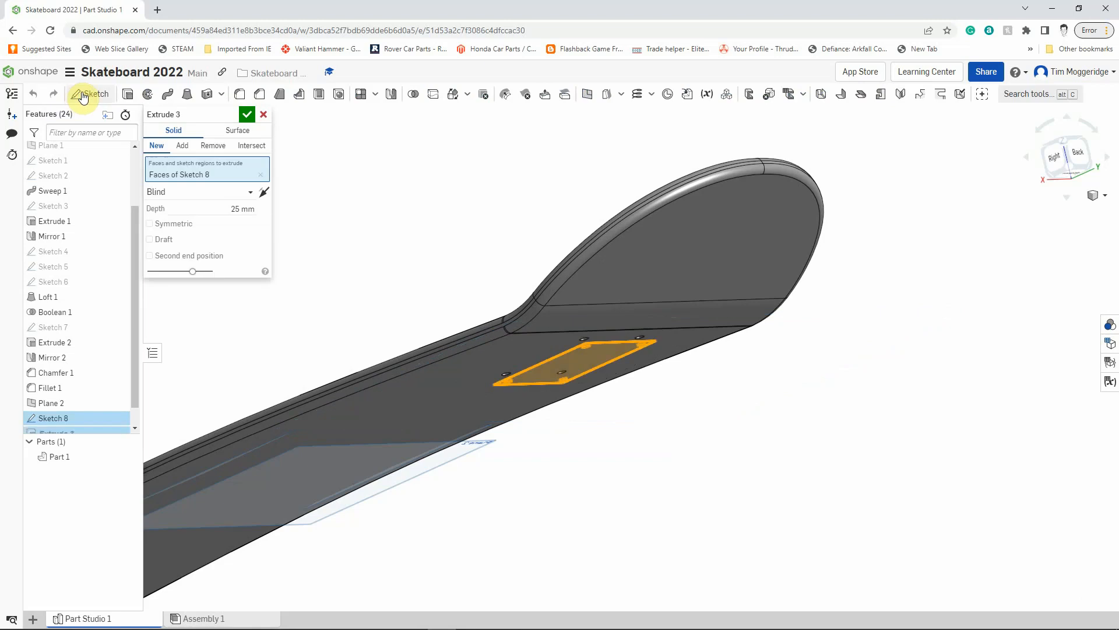
pyautogui.click(158, 147)
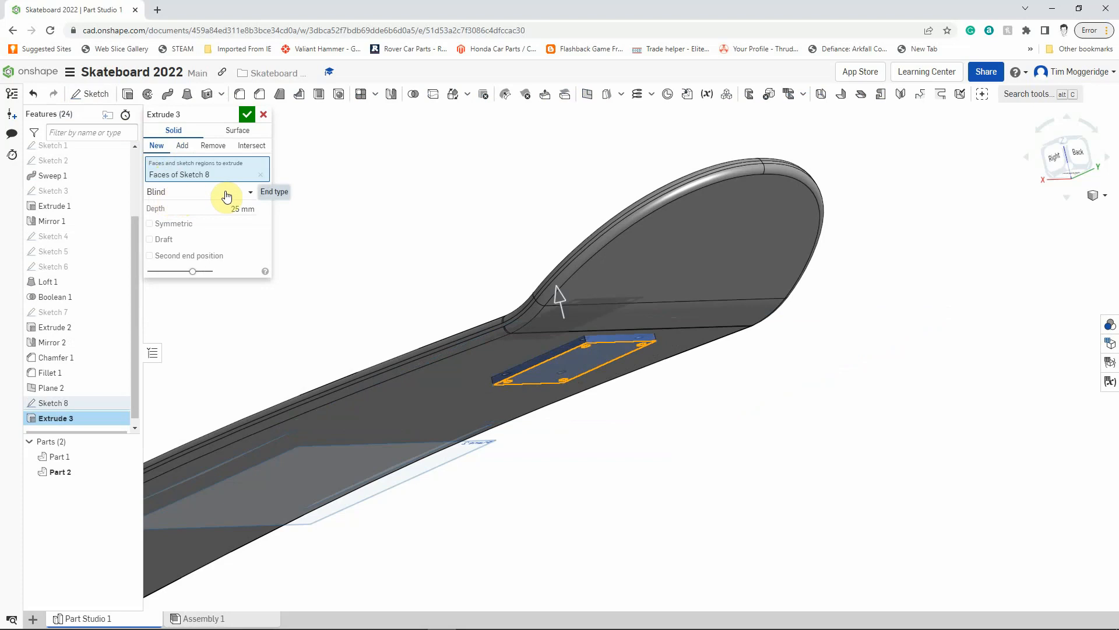
pyautogui.click(251, 192)
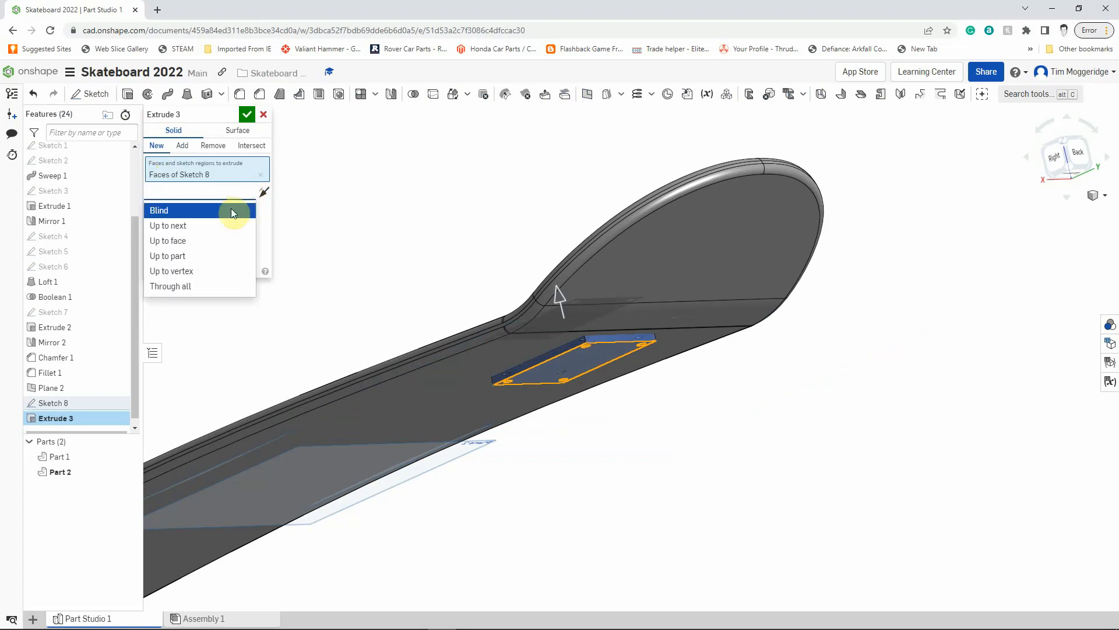
pyautogui.click(159, 256)
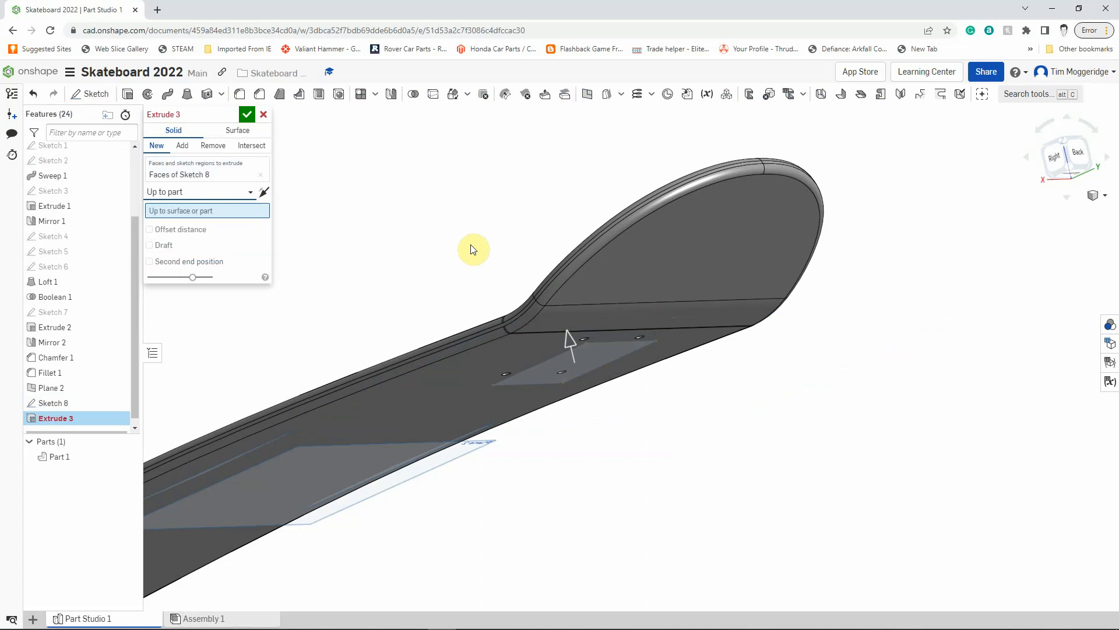
pyautogui.moveTo(430, 229); pyautogui.dragTo(475, 225, button='right')
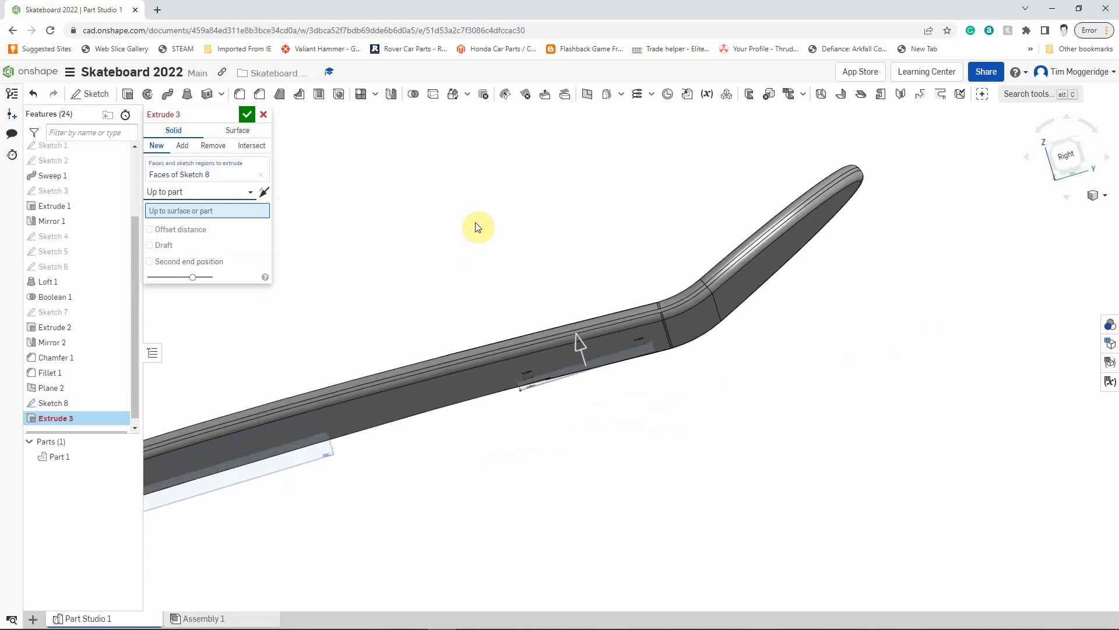
pyautogui.click(233, 211)
pyautogui.click(495, 374)
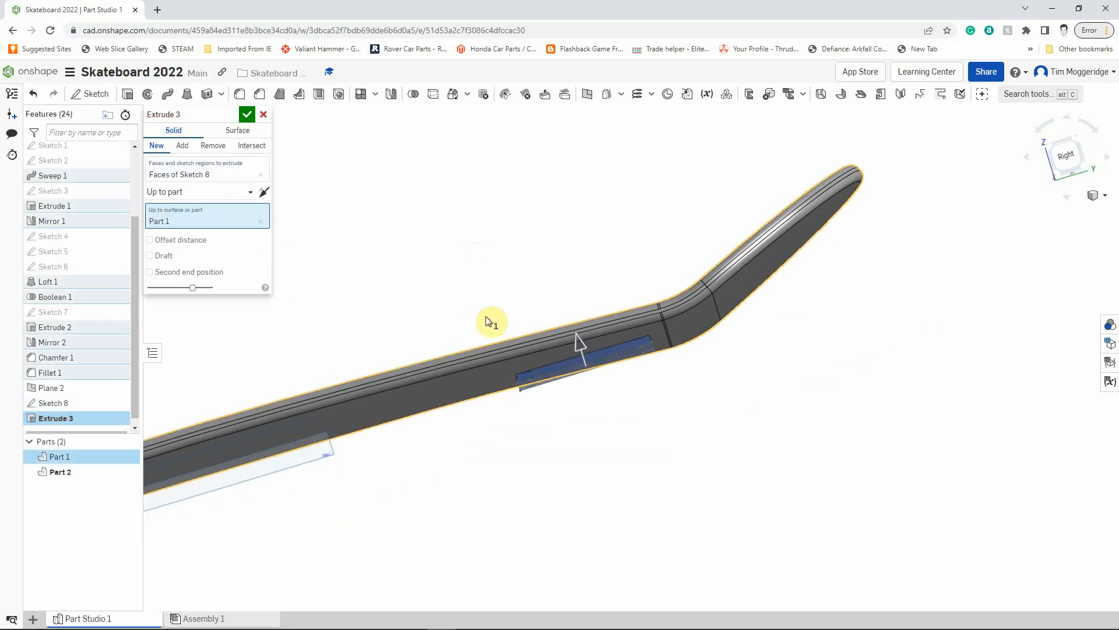
pyautogui.moveTo(475, 230); pyautogui.dragTo(437, 235, button='right')
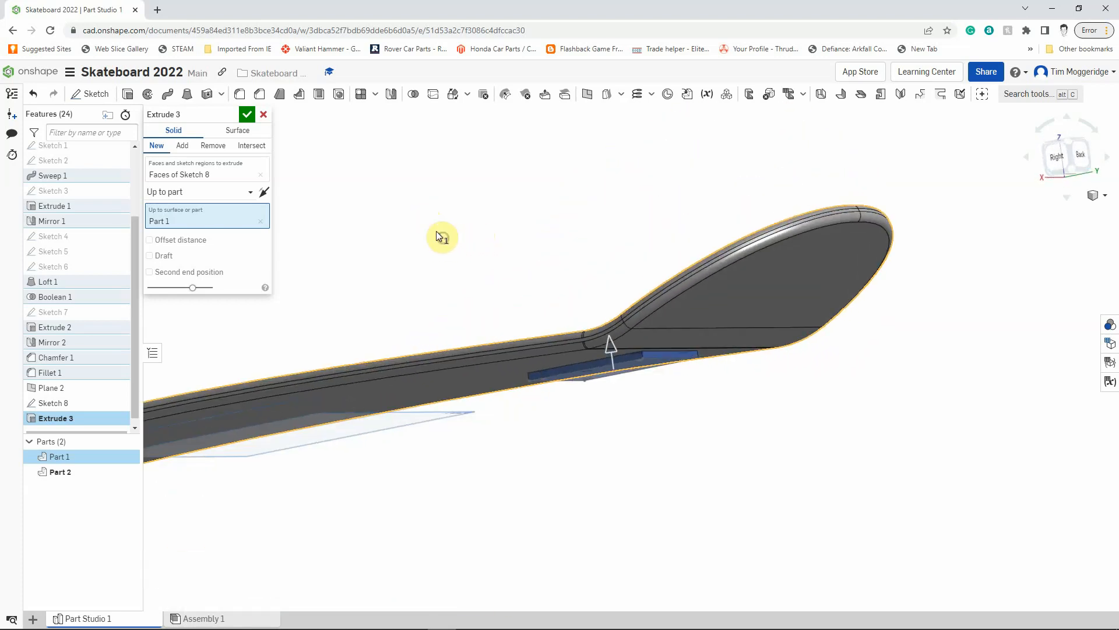
pyautogui.click(247, 114)
# Step: Rename the skateboard deck part, Part 1, as Deck
pyautogui.moveTo(345, 218); pyautogui.dragTo(402, 230, button='right')
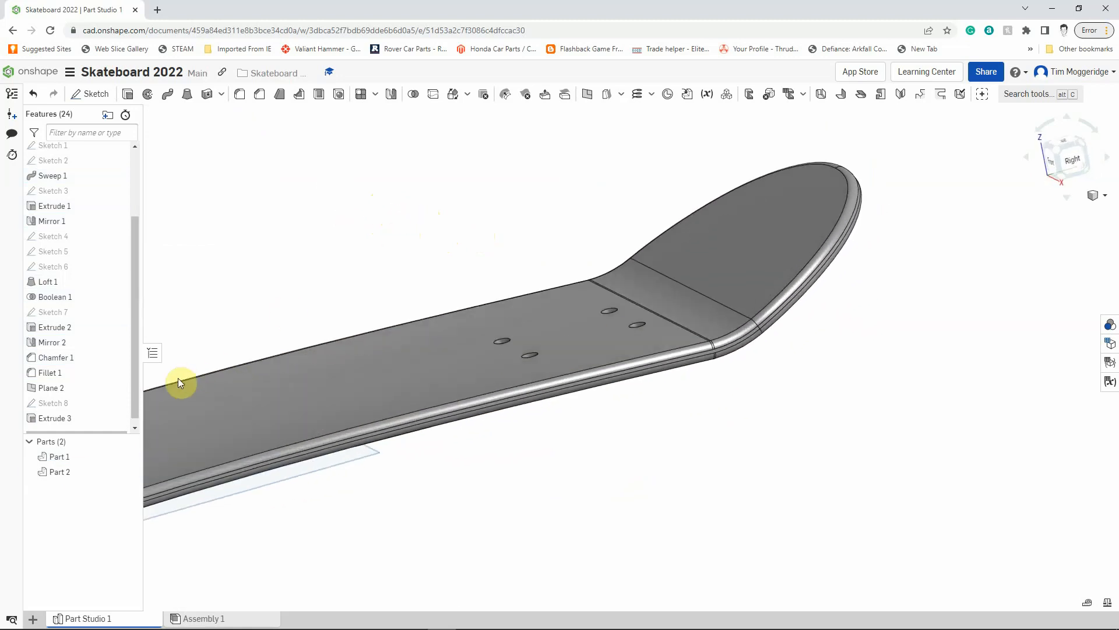
pyautogui.rightClick(64, 460)
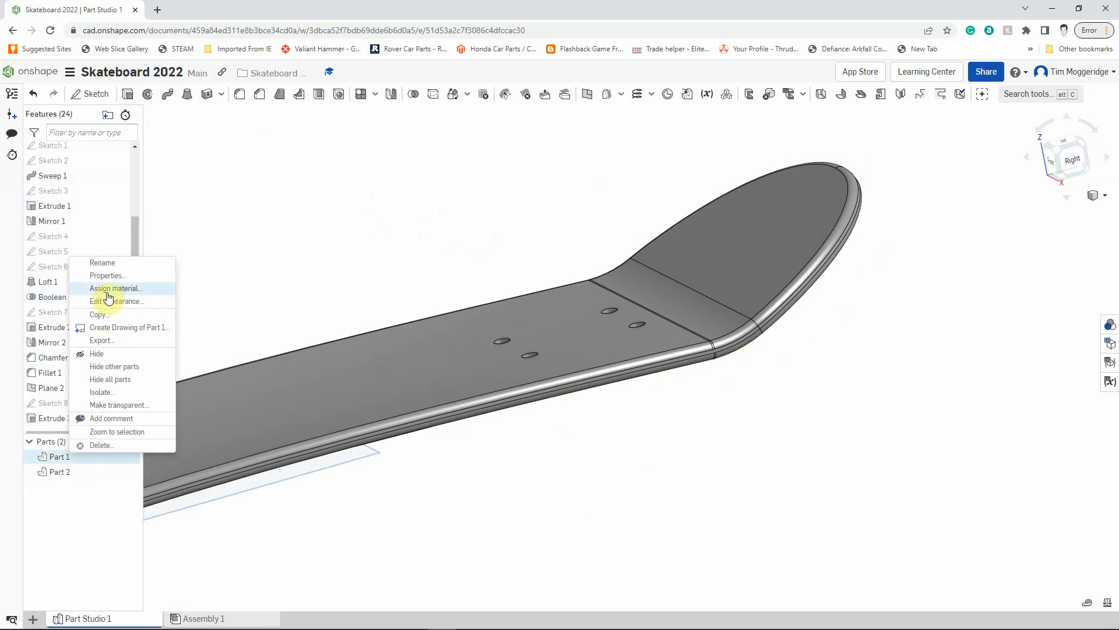
pyautogui.click(101, 266)
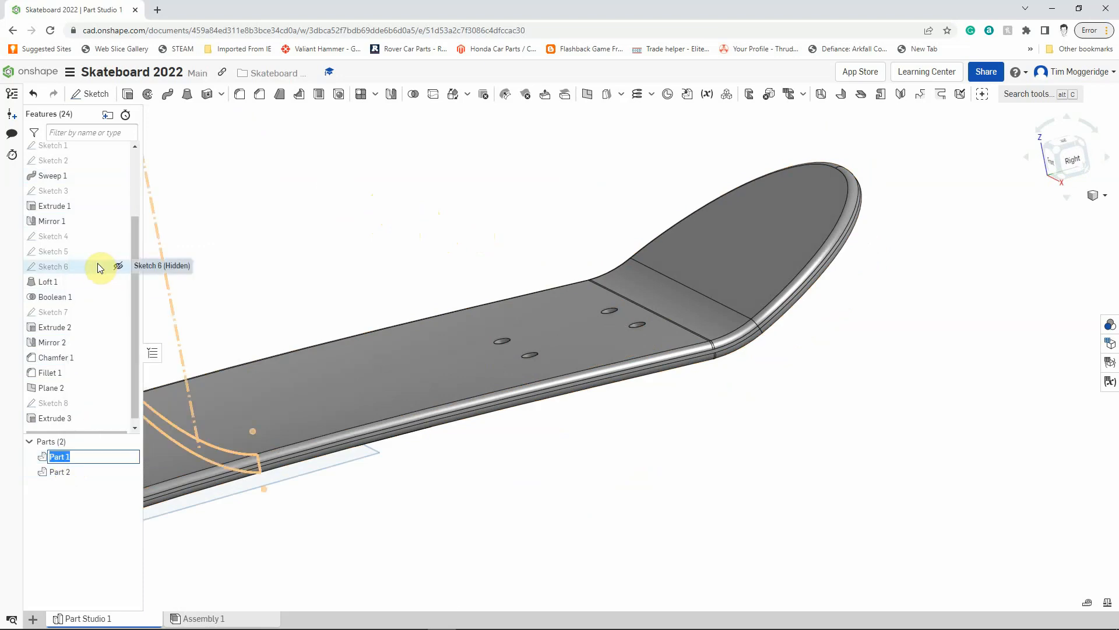
pyautogui.write('Deck')
pyautogui.press('Return')
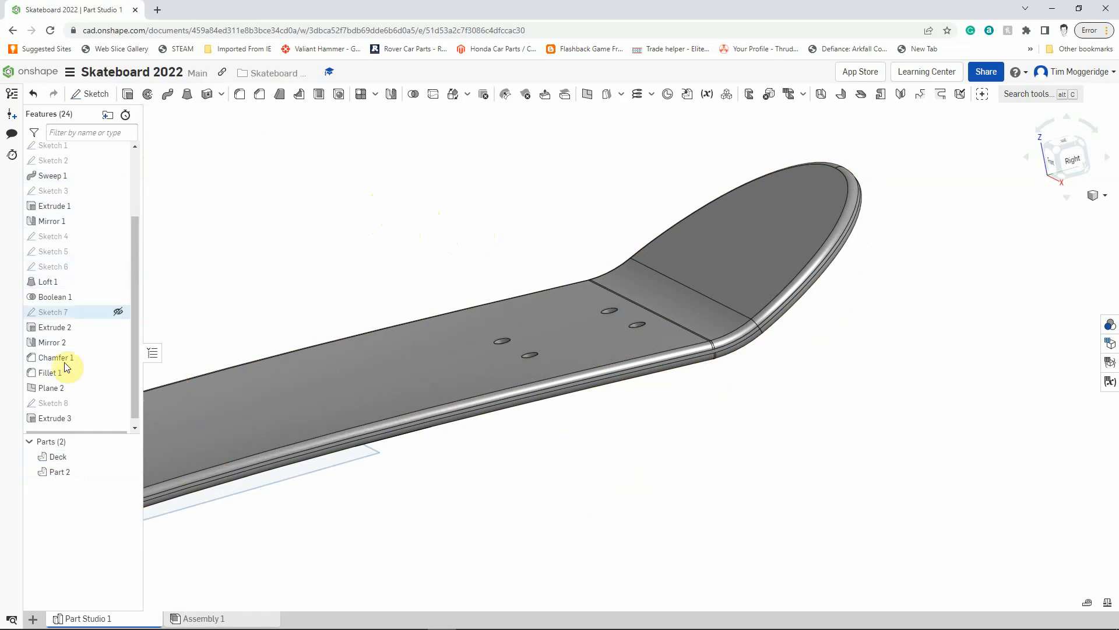
# Step: Rename the newly extruded rectangular part, Part 2, as Truck gasket
pyautogui.rightClick(65, 472)
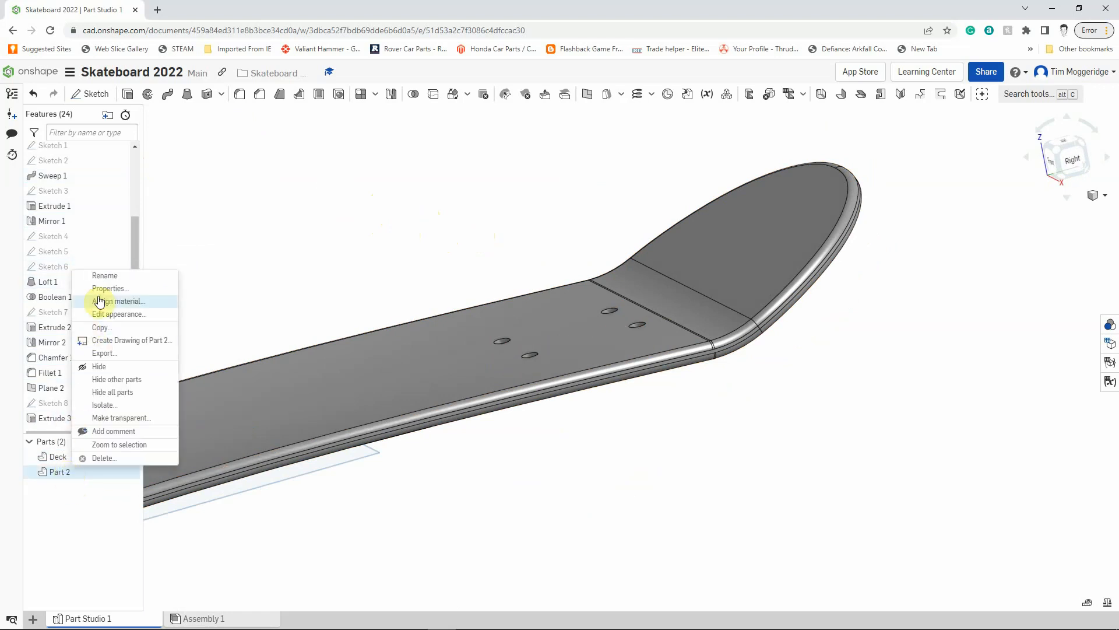
pyautogui.click(101, 276)
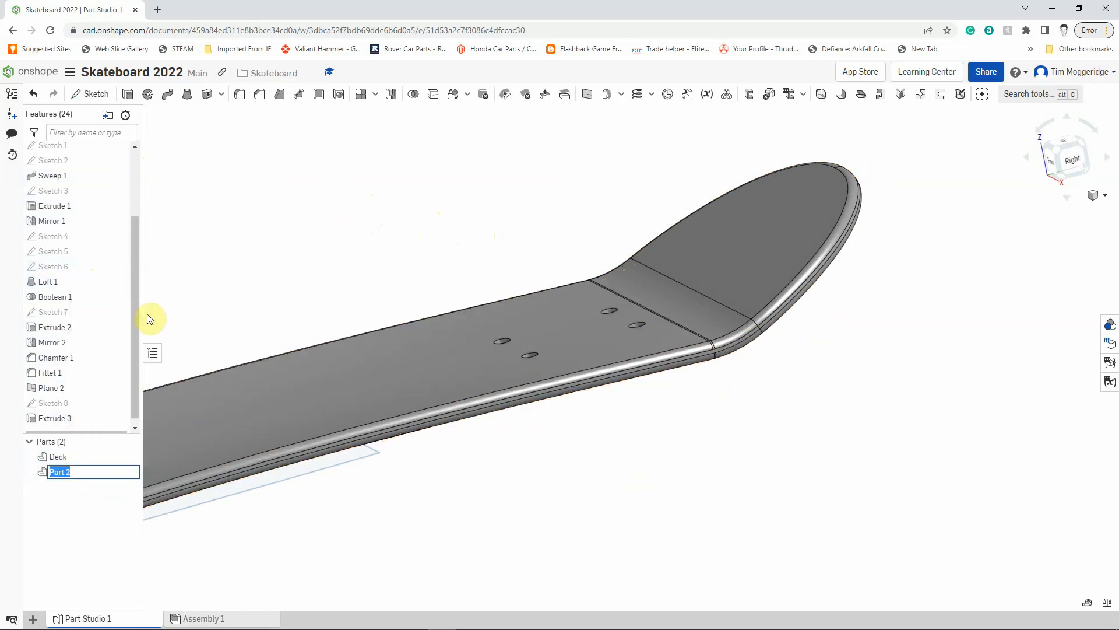
pyautogui.write('Truck gasket')
pyautogui.click(371, 211)
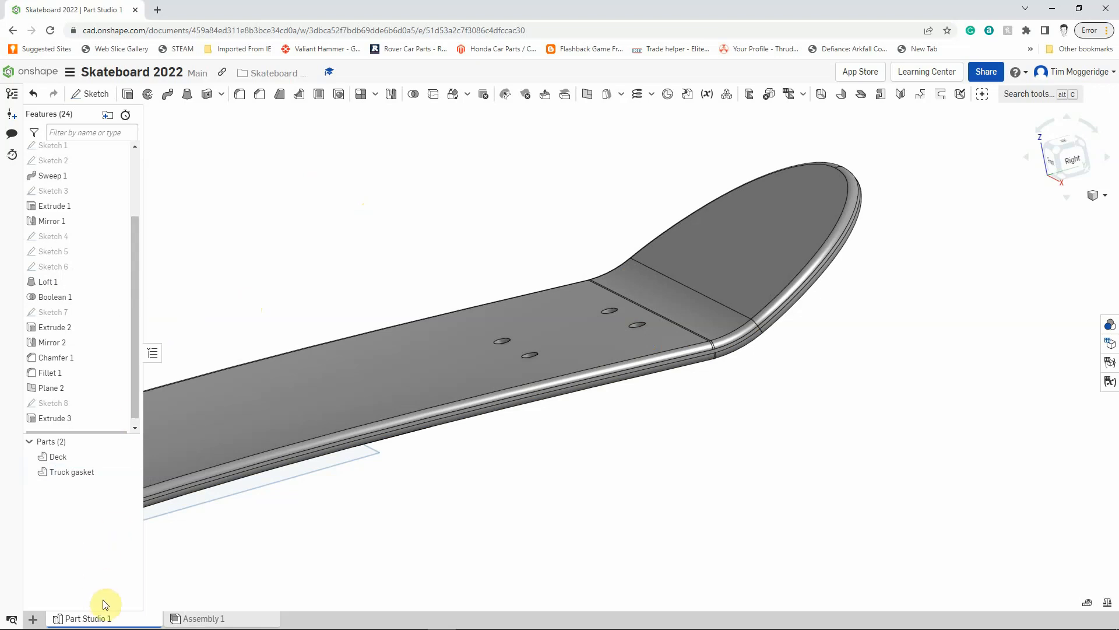
# Step: Rename the part studio as Deck
pyautogui.moveTo(86, 621)
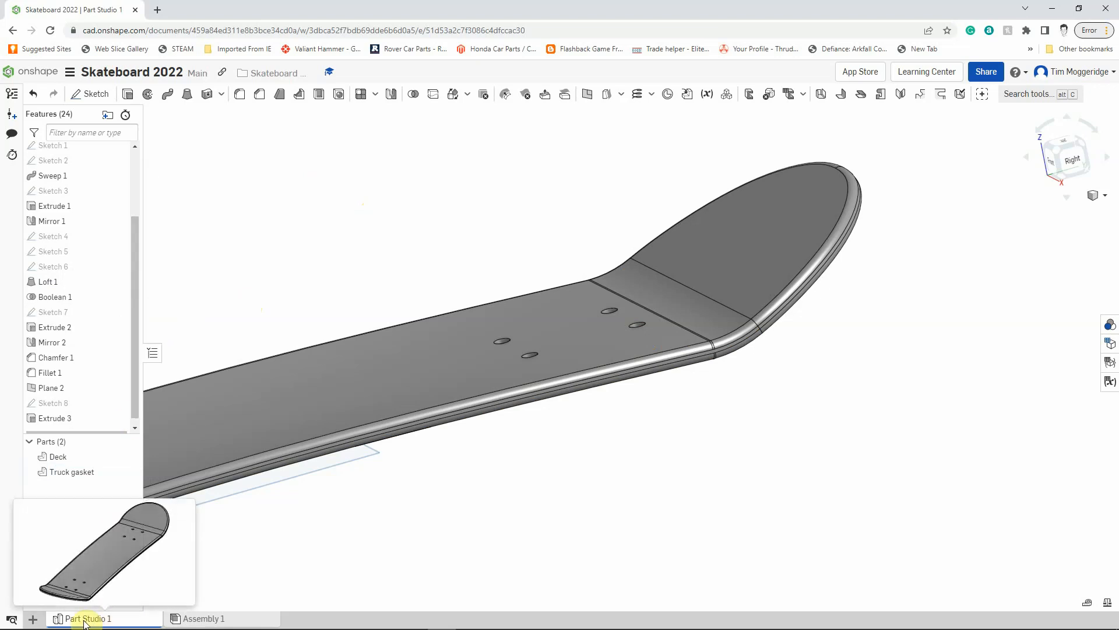
pyautogui.rightClick(85, 622)
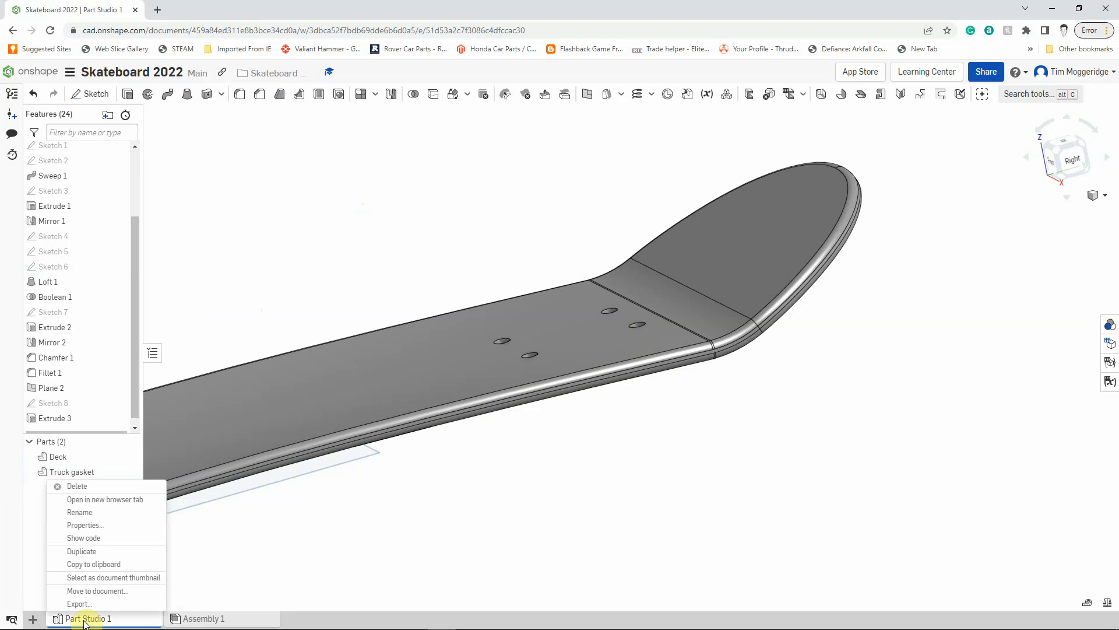
pyautogui.click(80, 514)
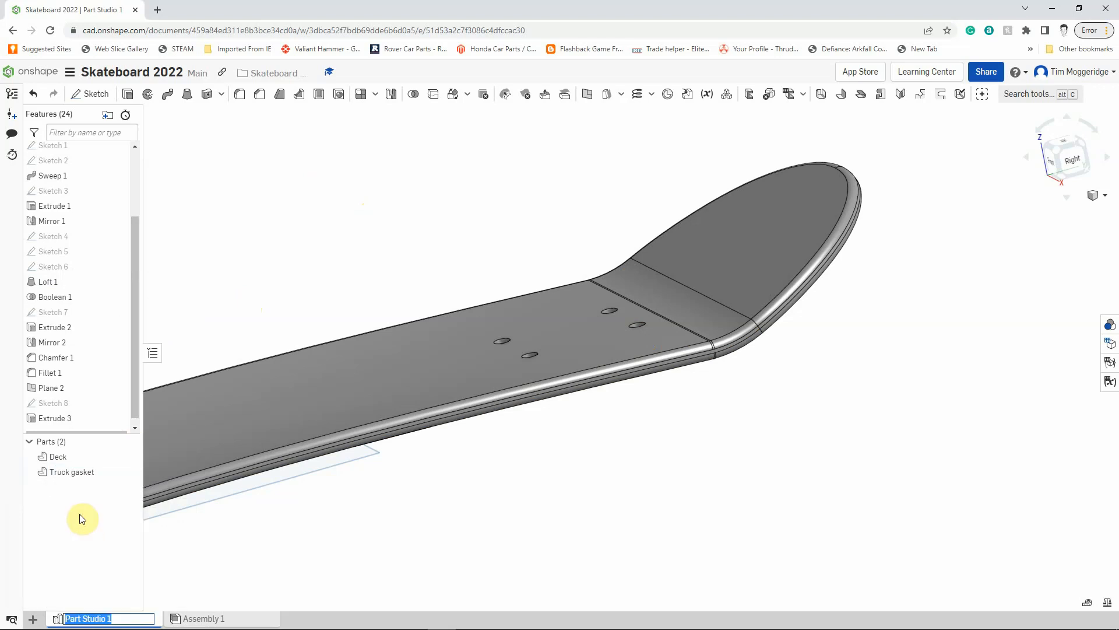
pyautogui.write('Deck')
pyautogui.press('Return')
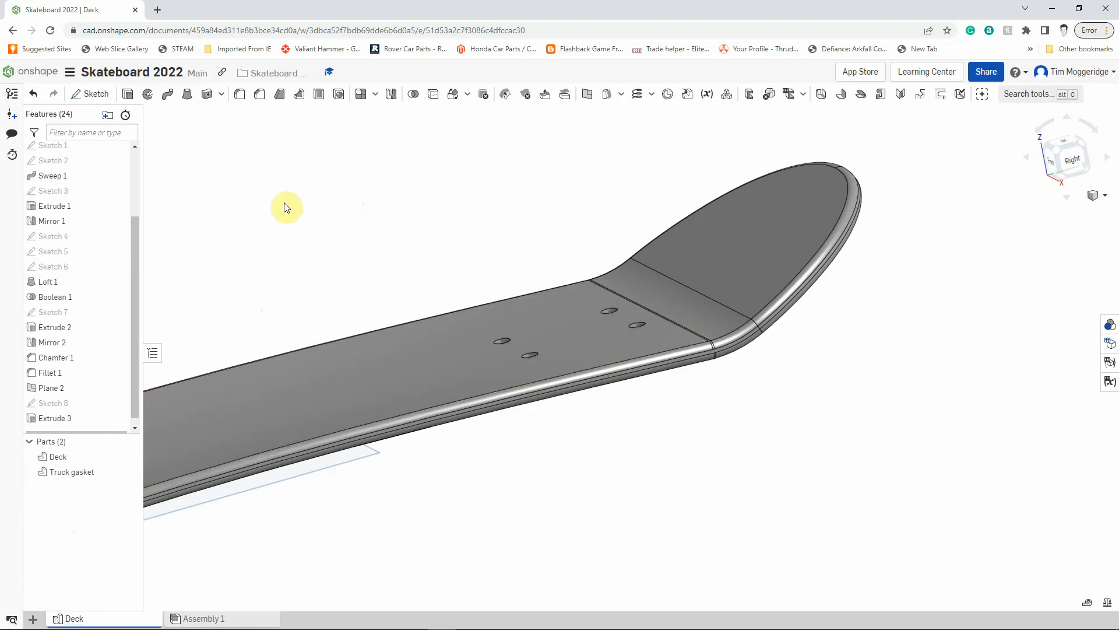
pyautogui.scroll(-4, 283, 209)
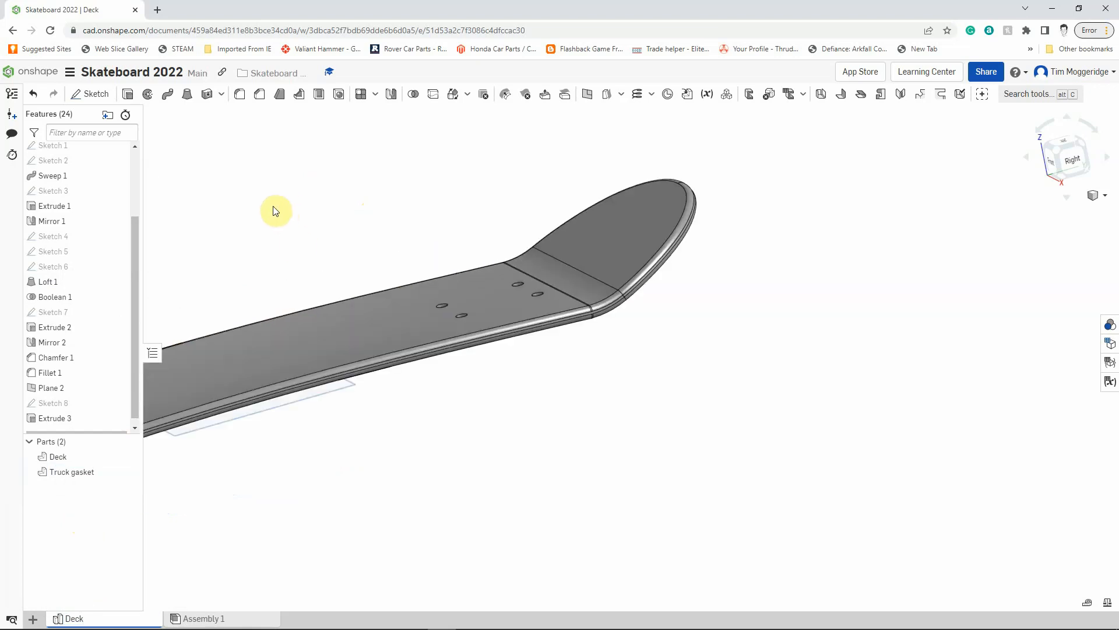
pyautogui.moveTo(394, 413); pyautogui.dragTo(574, 355, button='right')
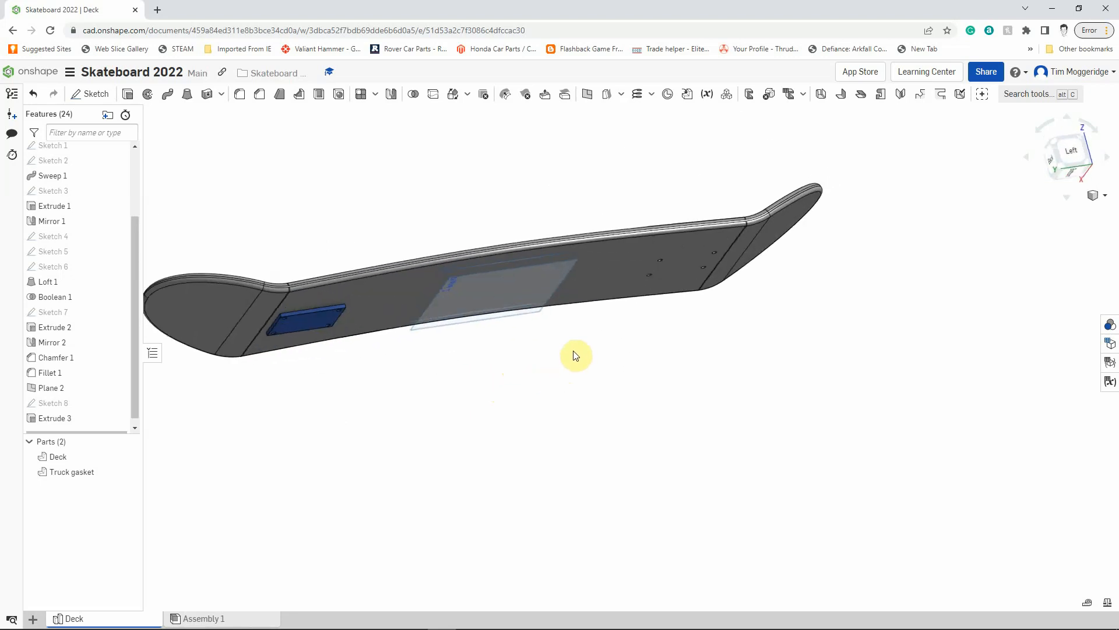